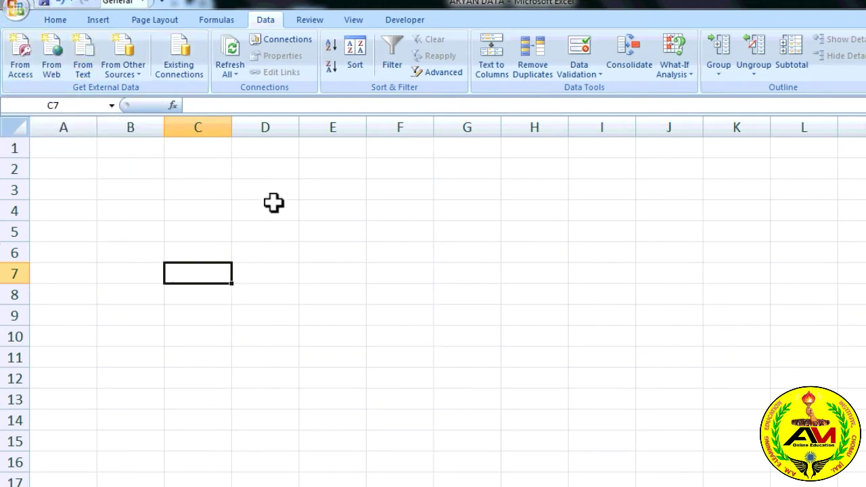
Start a text import at cell D6, choosing the ARYAN text file from the Desktop.
click(266, 247)
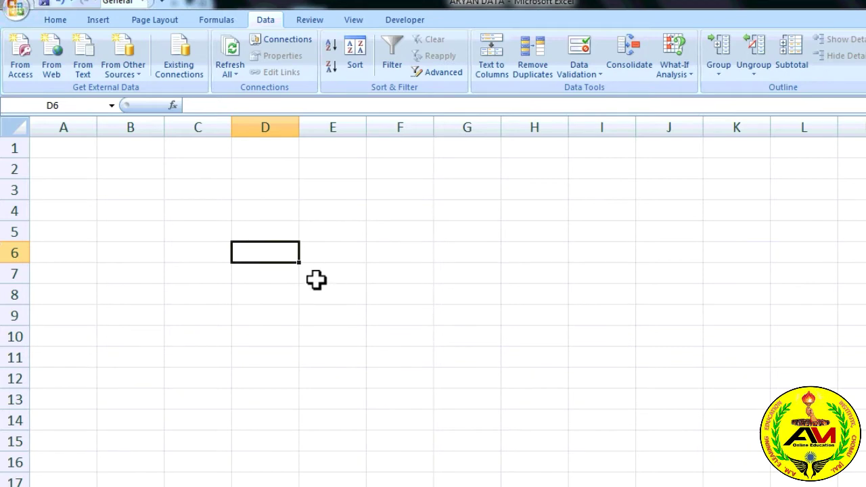
click(81, 50)
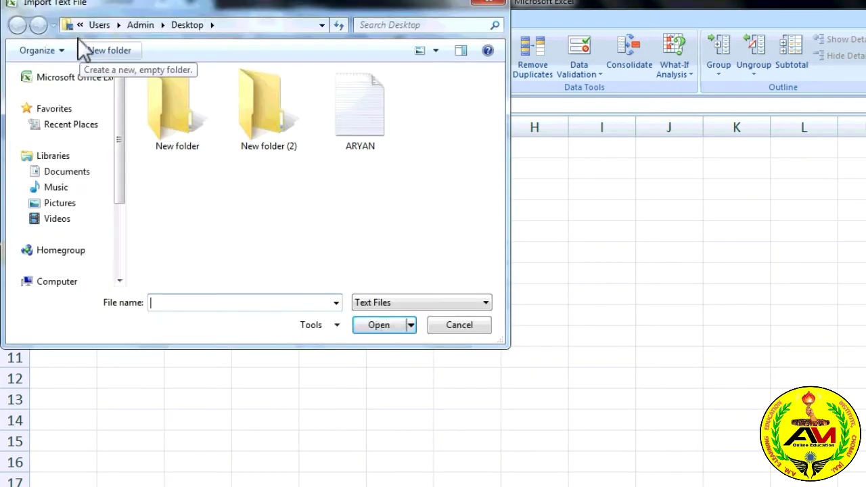
click(73, 25)
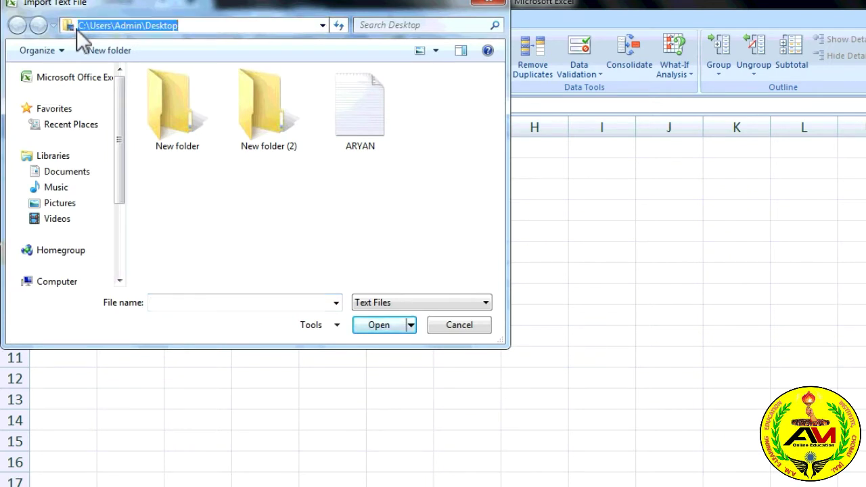
click(323, 27)
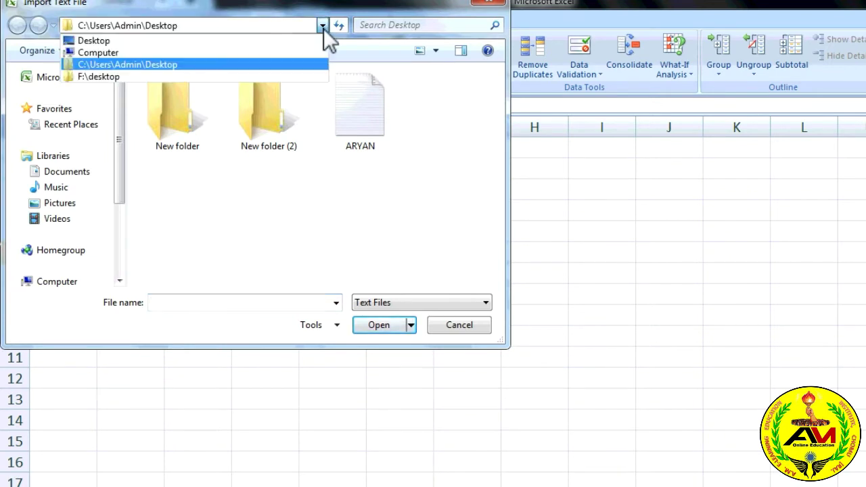
click(163, 41)
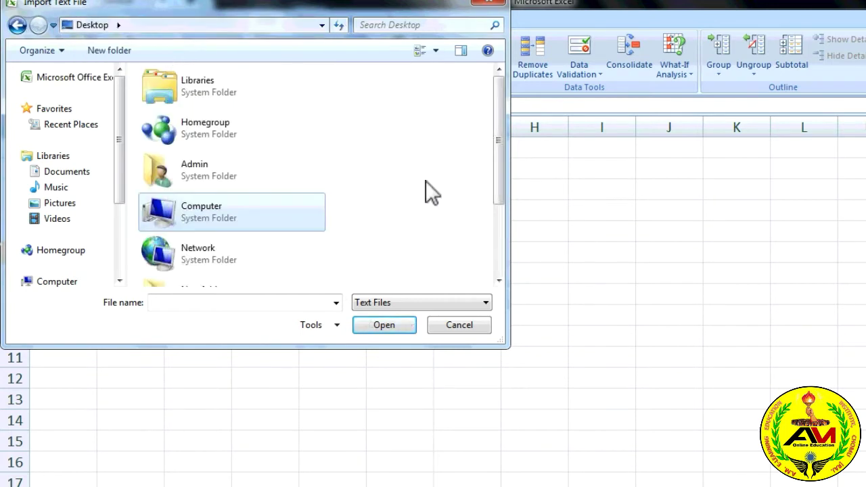
drag(500, 156, 480, 254)
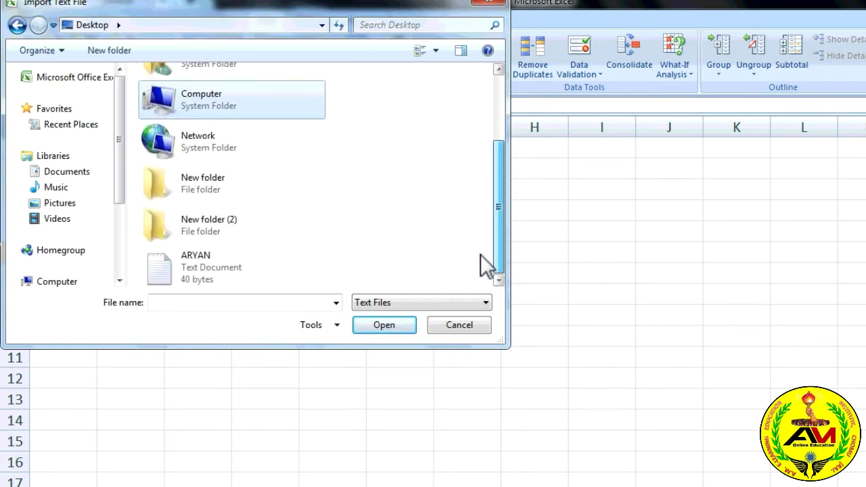
click(227, 259)
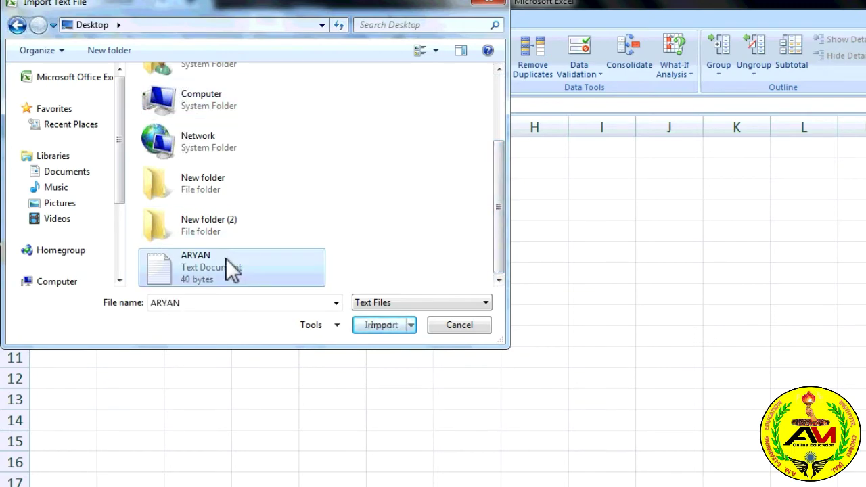
click(375, 324)
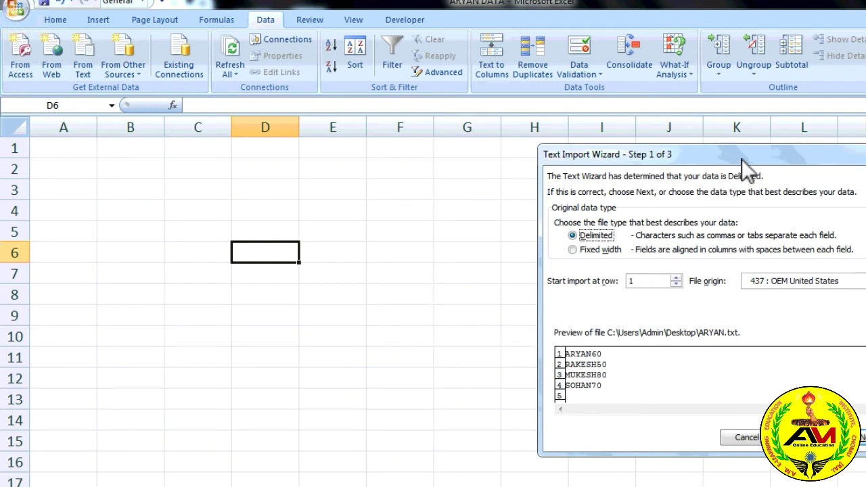
Import the file as tab-delimited data with General column format, placing it in the existing worksheet at D6.
drag(741, 159, 569, 157)
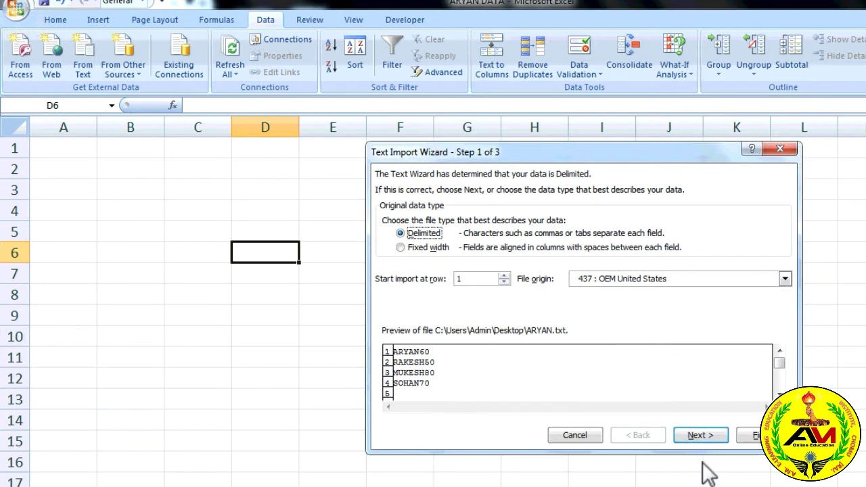
click(702, 435)
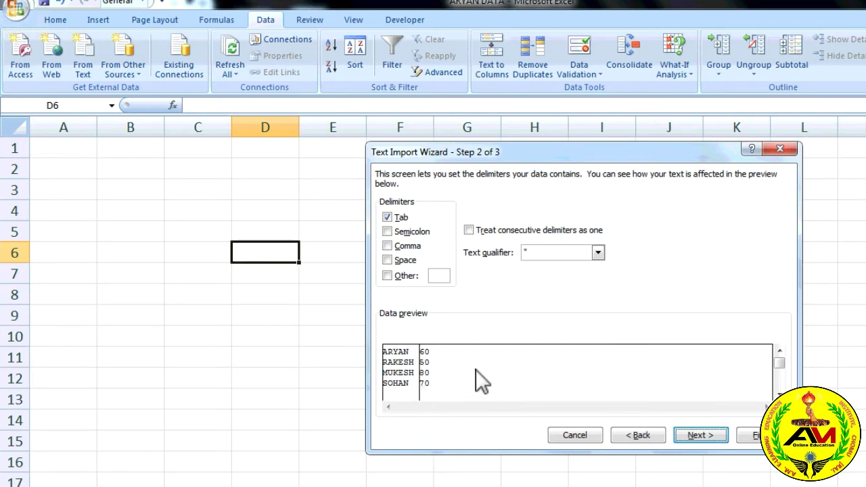
click(691, 437)
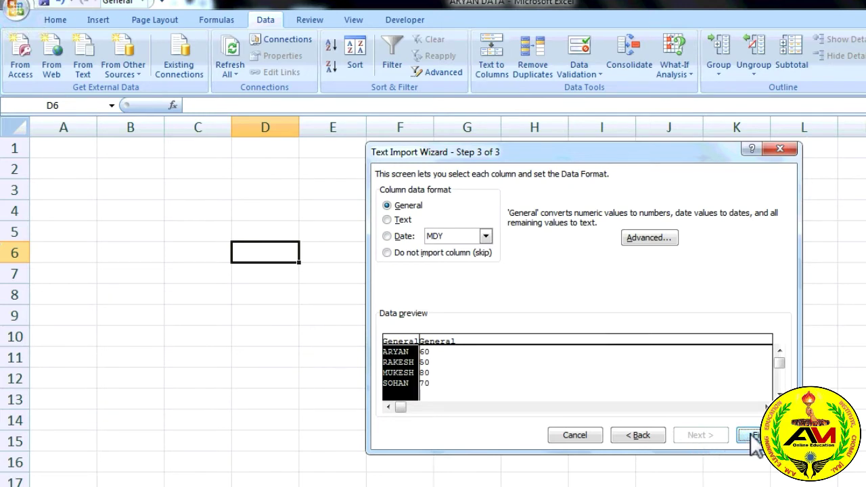
drag(693, 154, 647, 158)
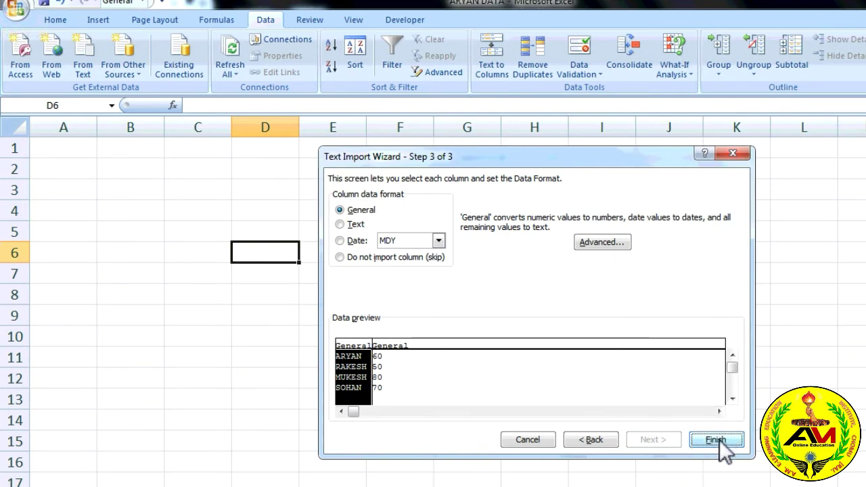
click(716, 440)
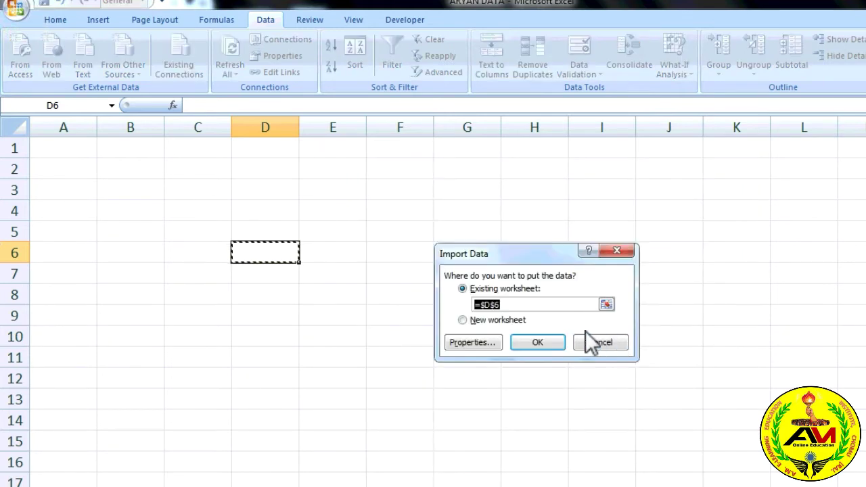
click(529, 342)
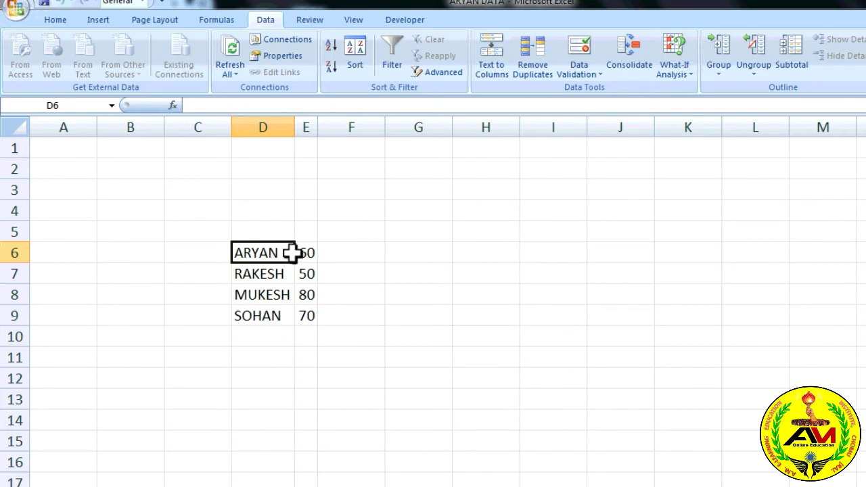
Check the imported names and marks in D6:E9.
click(304, 318)
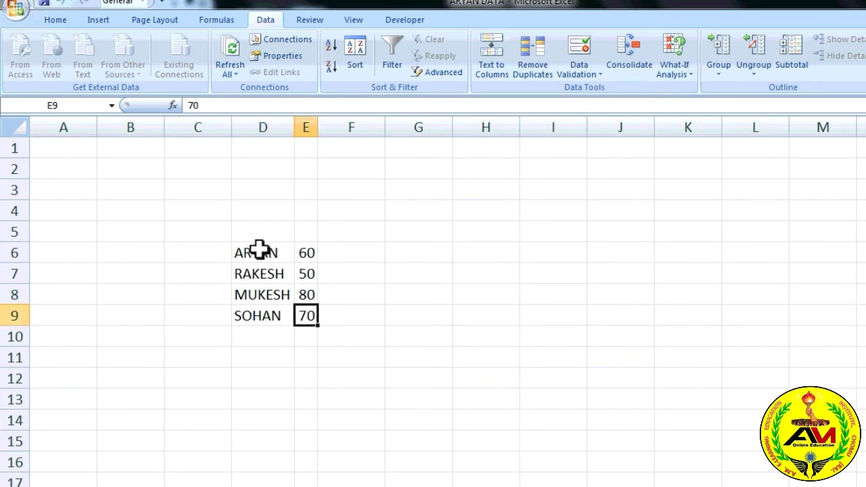
drag(261, 251, 295, 319)
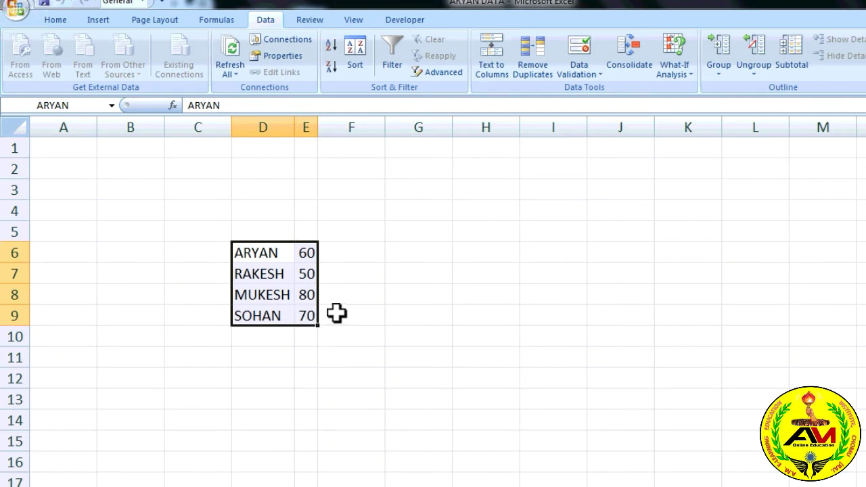
click(405, 338)
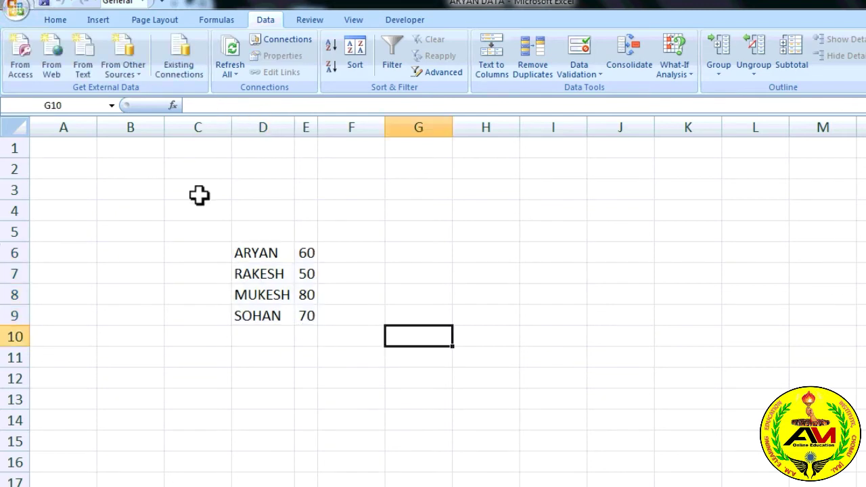
Review the other external data sources on offer and the list of existing connections.
click(141, 77)
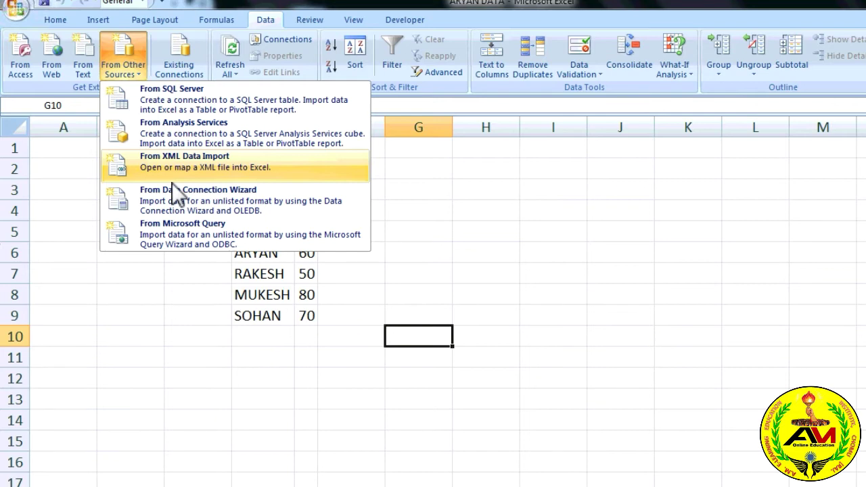
click(511, 275)
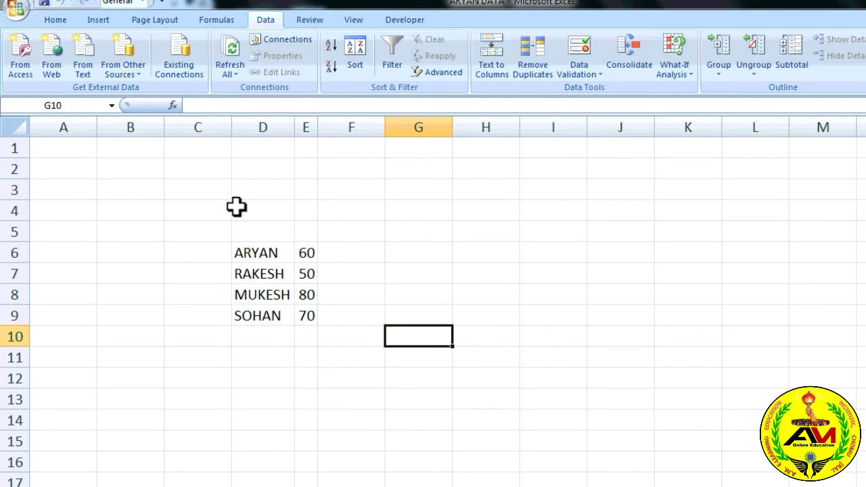
click(179, 61)
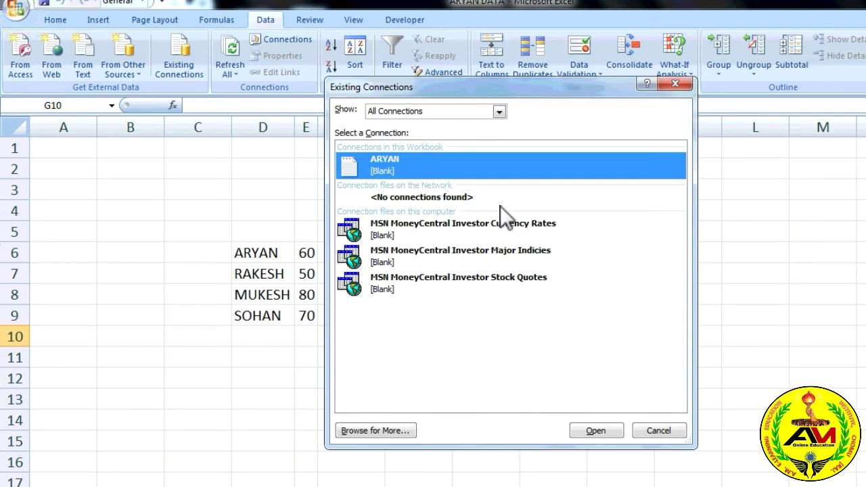
click(675, 84)
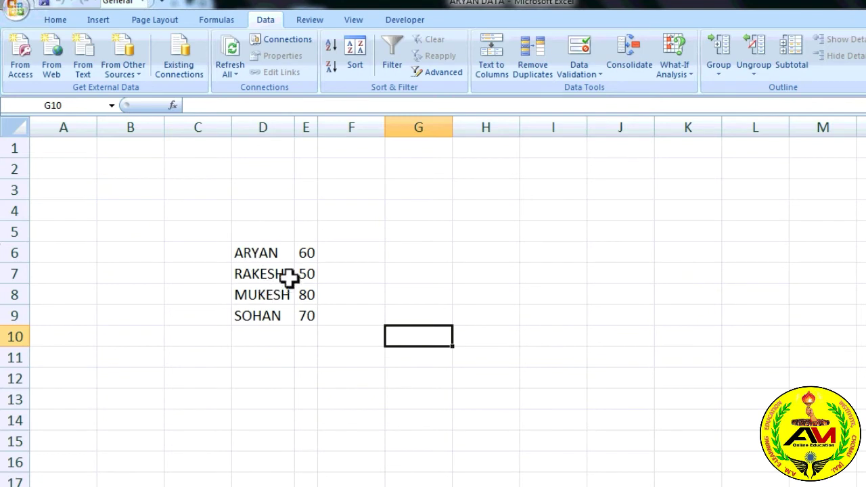
In the ARYAN text file in Notepad, set the first row's mark to 75 and the third row's to 90, and save the file.
drag(256, 256, 295, 308)
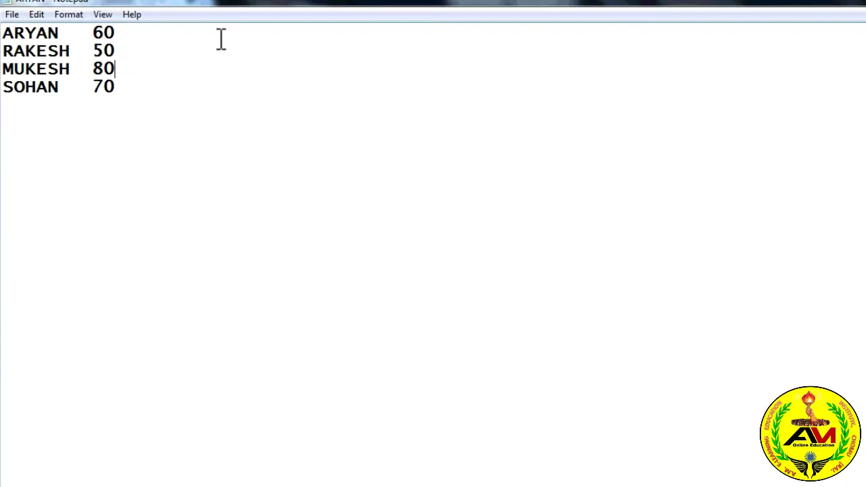
click(118, 58)
key(BackSpace)
key(BackSpace)
key(BackSpace)
key(BackSpace)
text(75)
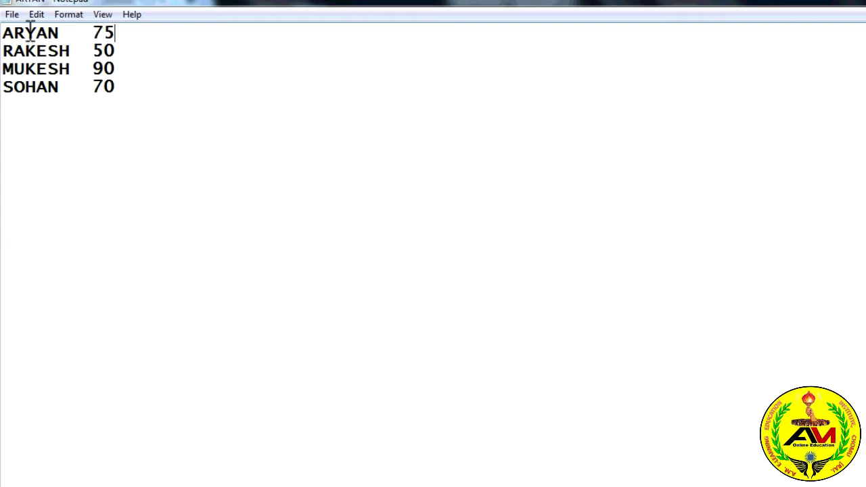
click(12, 14)
click(39, 65)
Switch back to Excel and refresh the imported data in D6:E9 from the ARYAN text file on the Desktop.
click(602, 486)
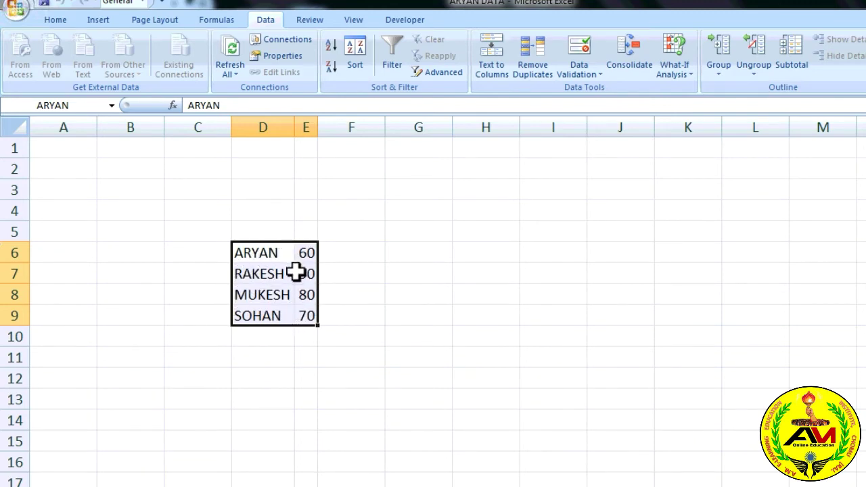
click(236, 52)
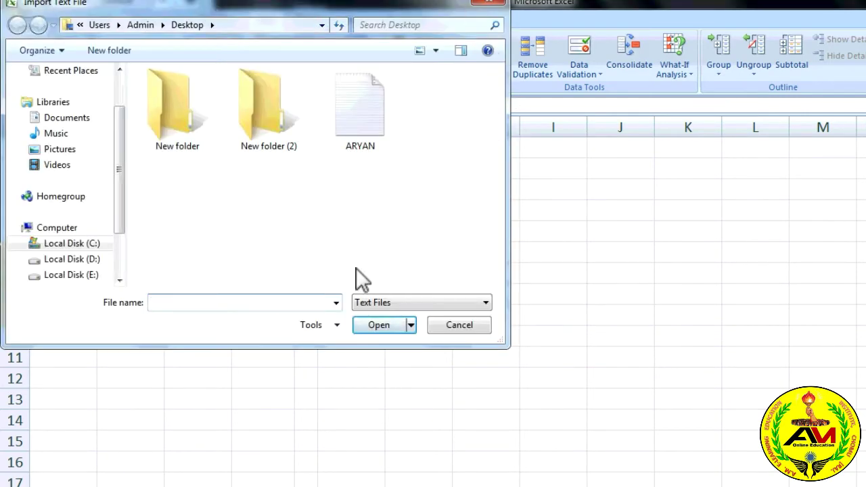
click(354, 127)
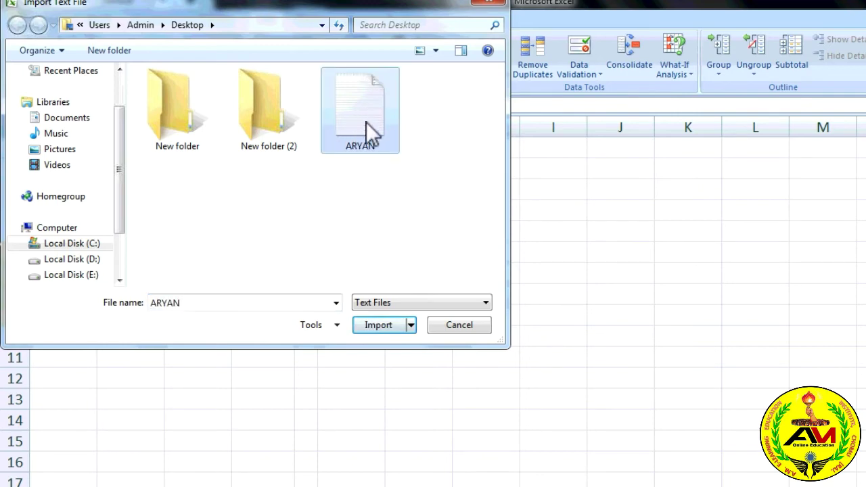
click(371, 323)
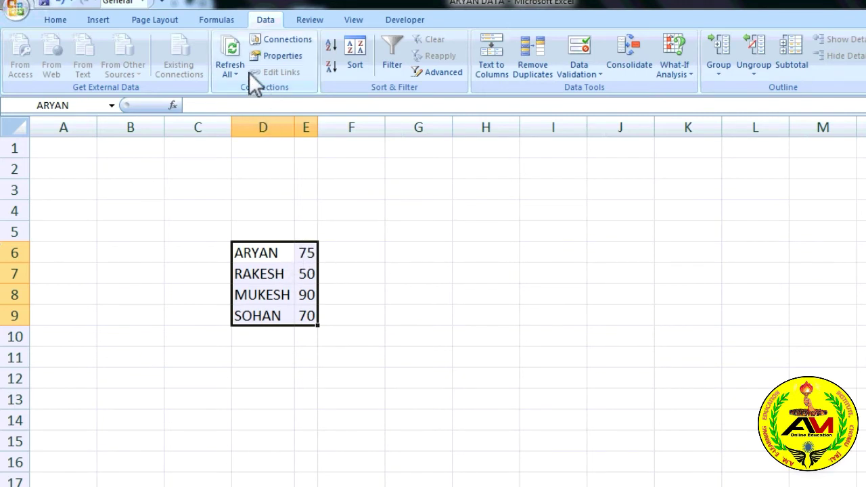
Try enabling automatic refresh every 60 minutes in the ARYAN workbook connection's properties, and cancel the dialog.
click(301, 42)
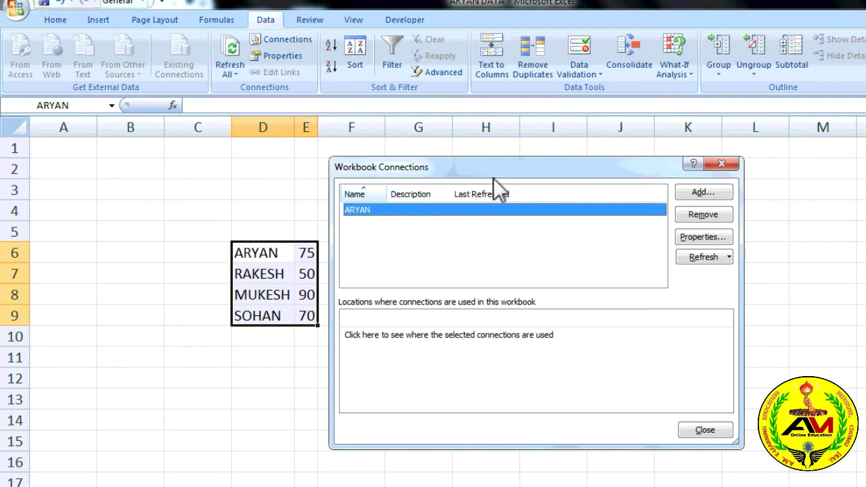
drag(539, 164, 585, 150)
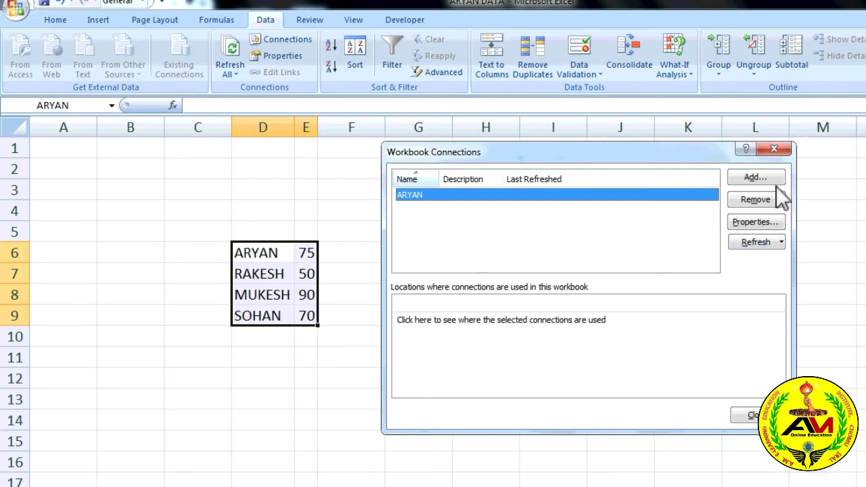
click(754, 222)
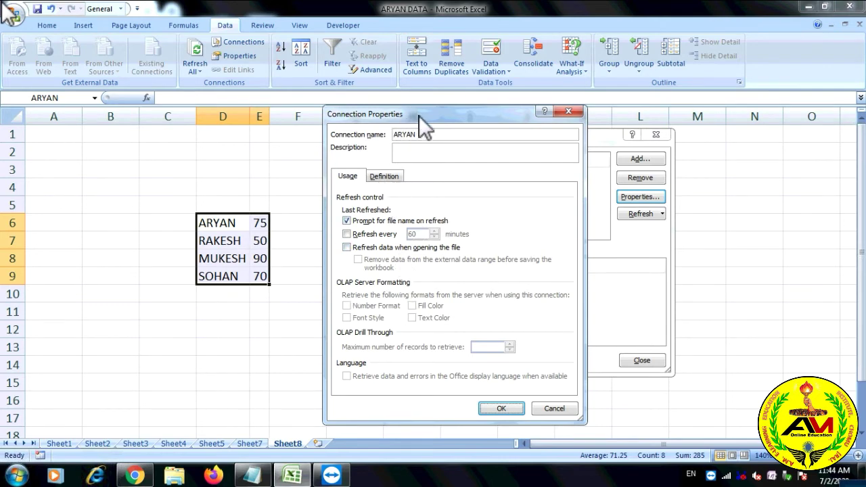
click(425, 154)
click(349, 234)
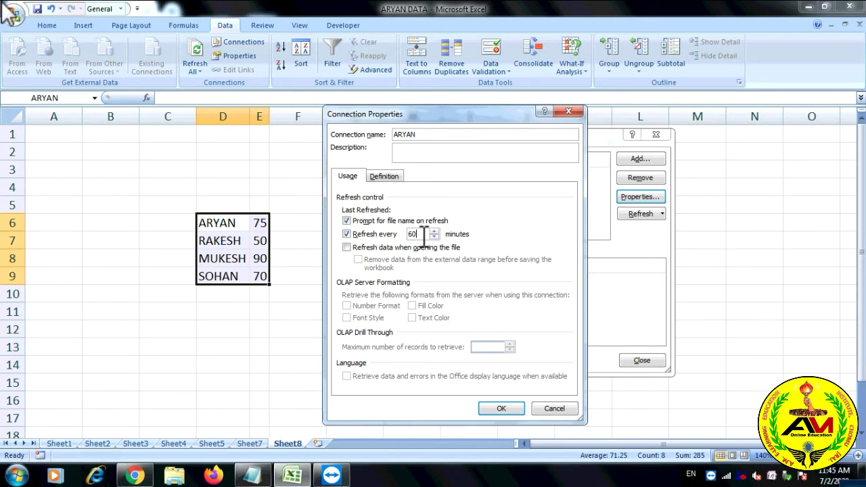
click(347, 234)
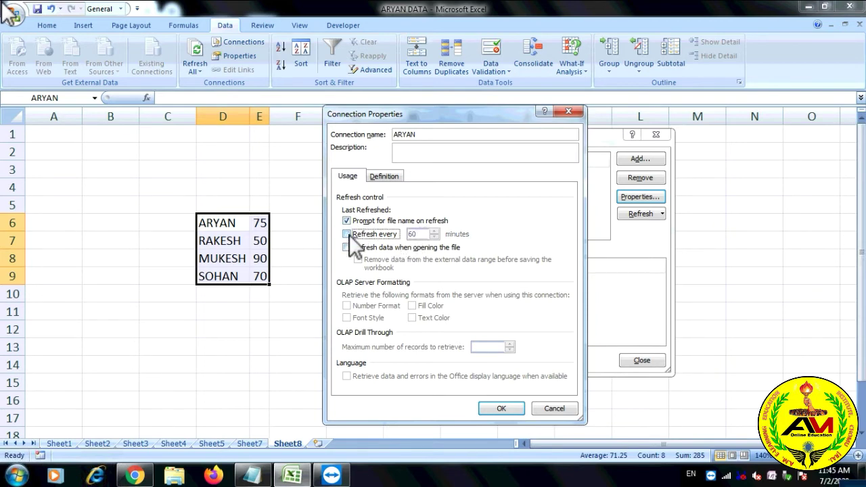
click(545, 412)
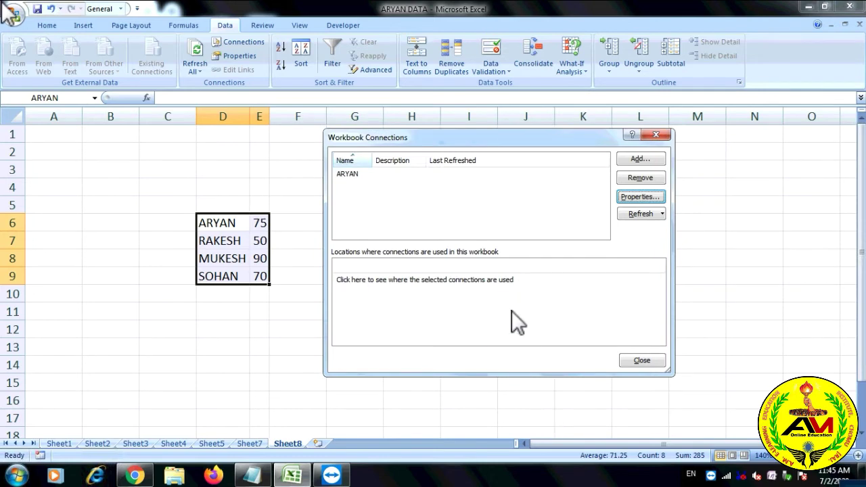
Remove the ARYAN connection from the workbook, confirm the removal, and close the workbook connections dialog.
click(633, 215)
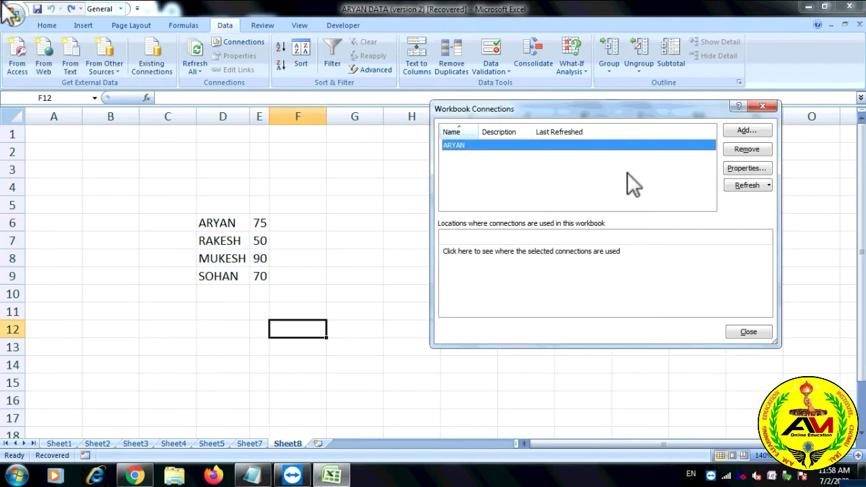
click(739, 150)
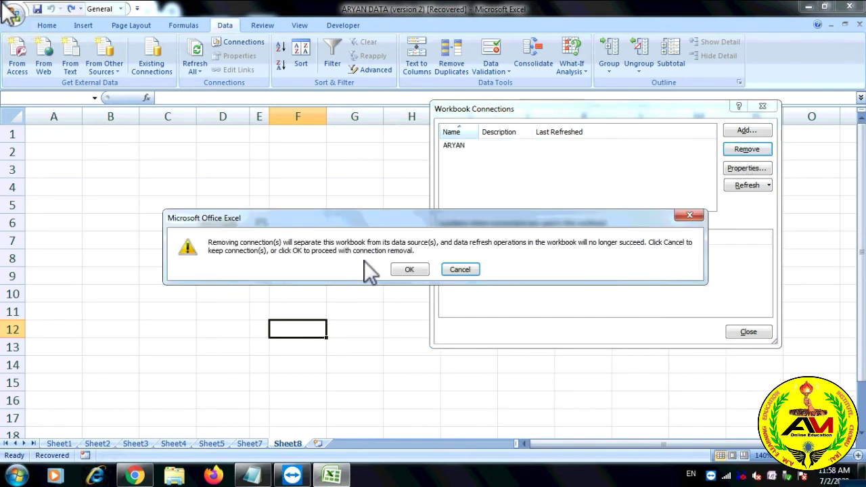
click(410, 270)
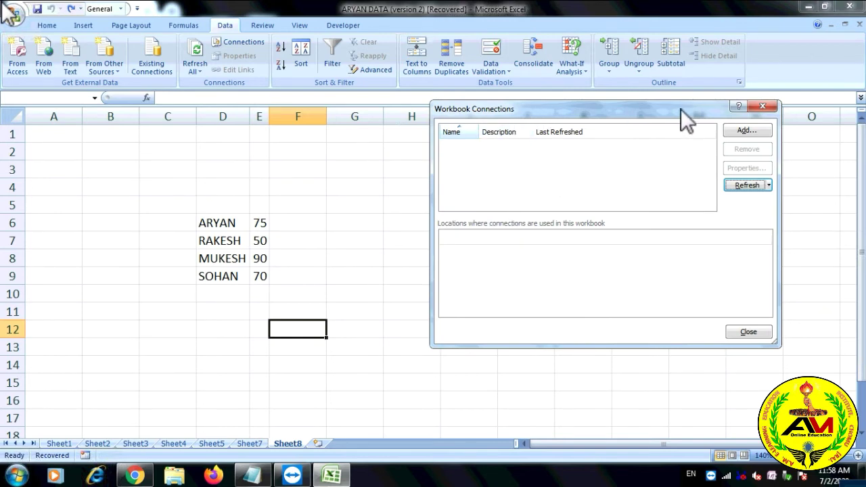
click(763, 107)
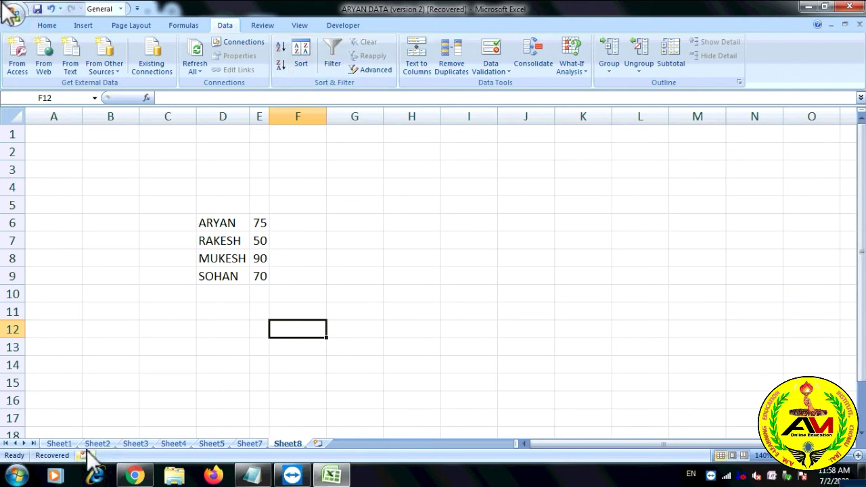
On Sheet1, sort the employee records by Emp. Name on Values from A to Z, expanding the selection to the adjacent columns.
click(64, 446)
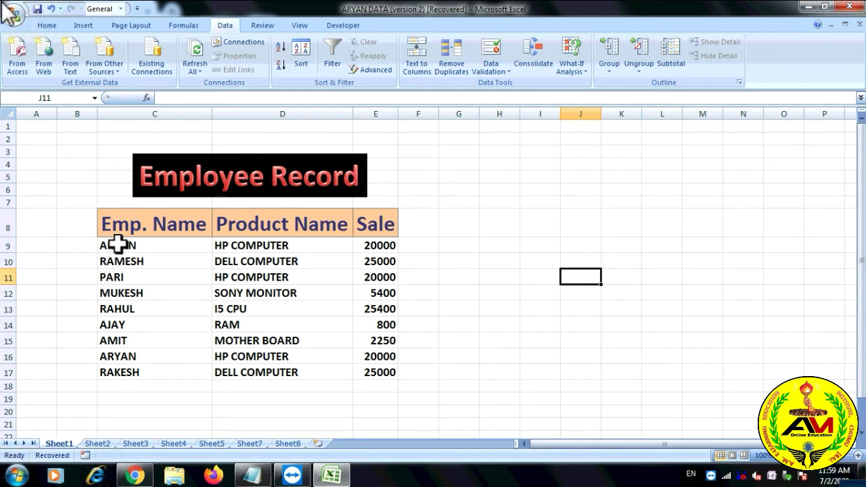
drag(118, 244, 121, 376)
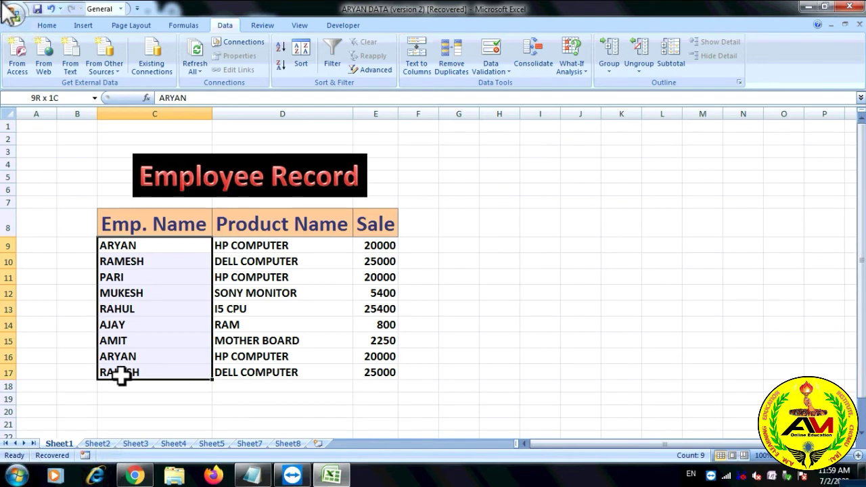
click(300, 46)
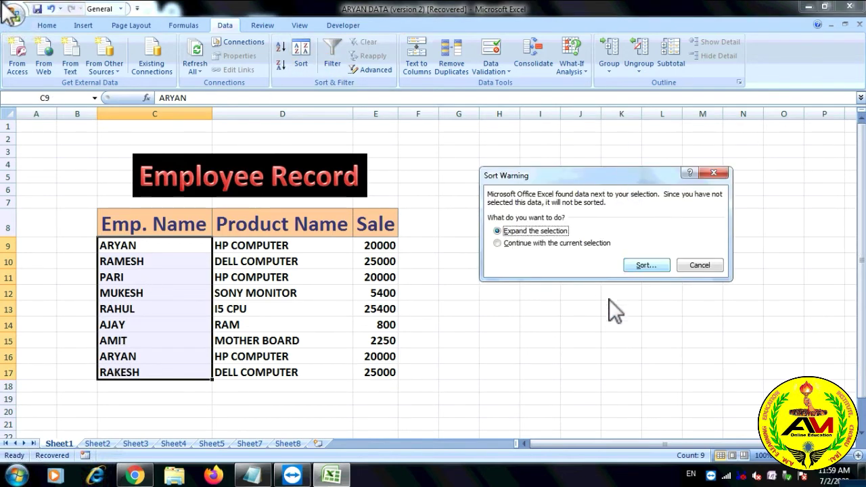
click(646, 266)
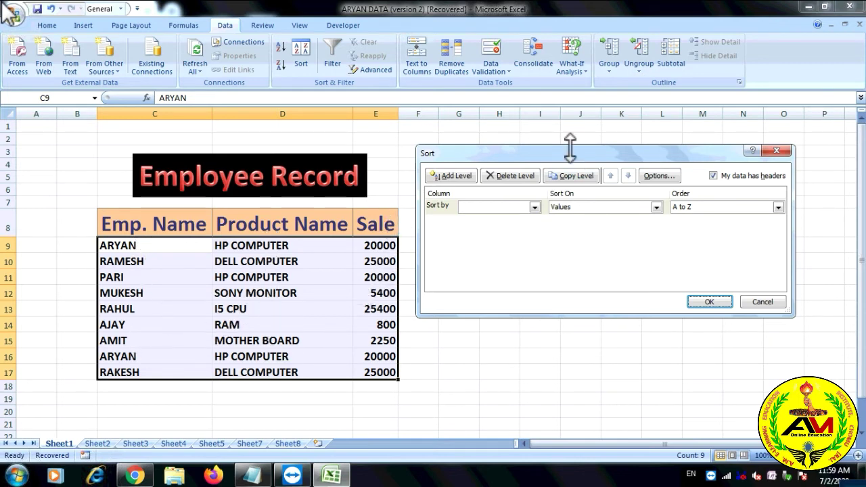
click(534, 207)
click(510, 218)
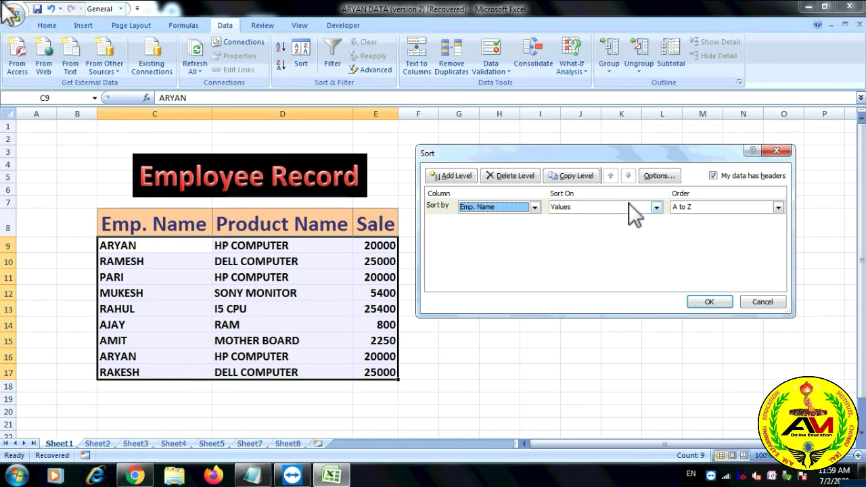
click(660, 209)
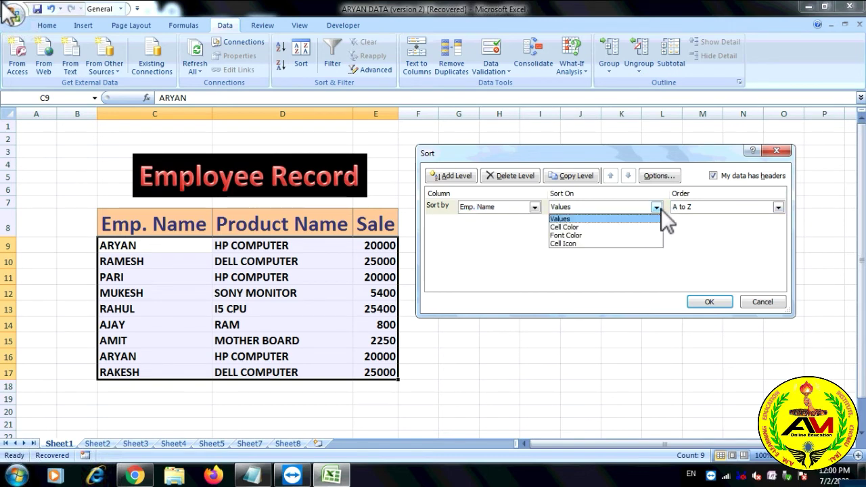
click(661, 209)
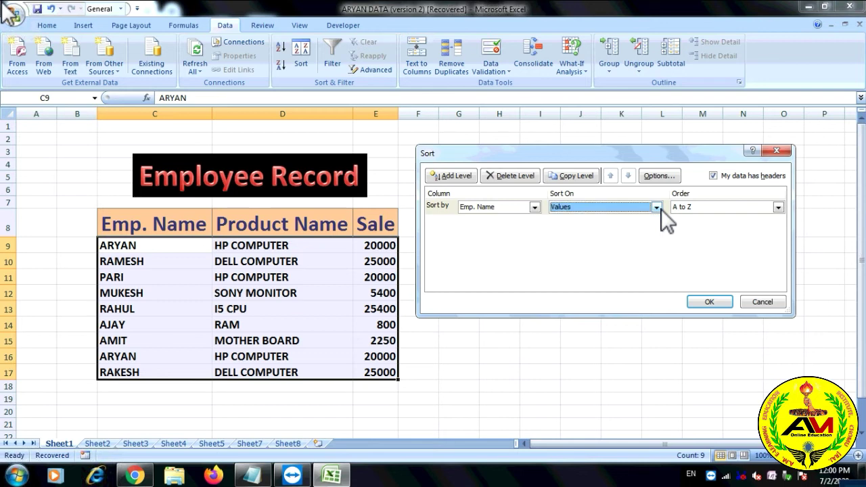
click(779, 207)
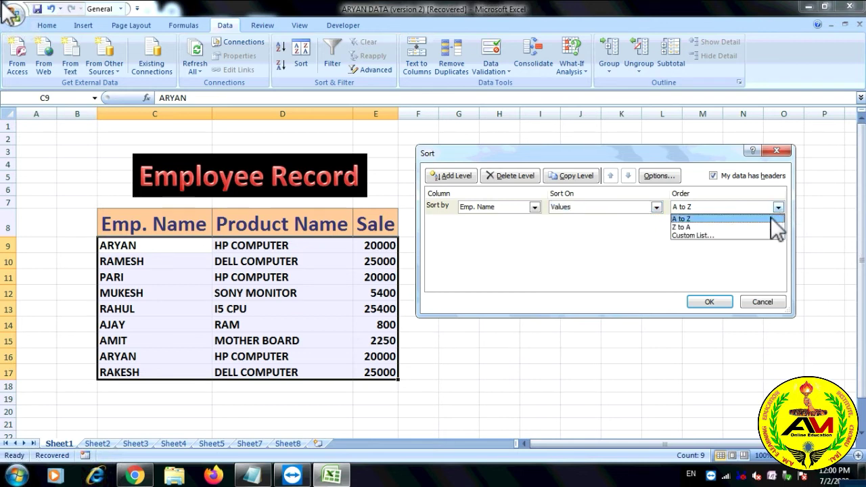
click(758, 221)
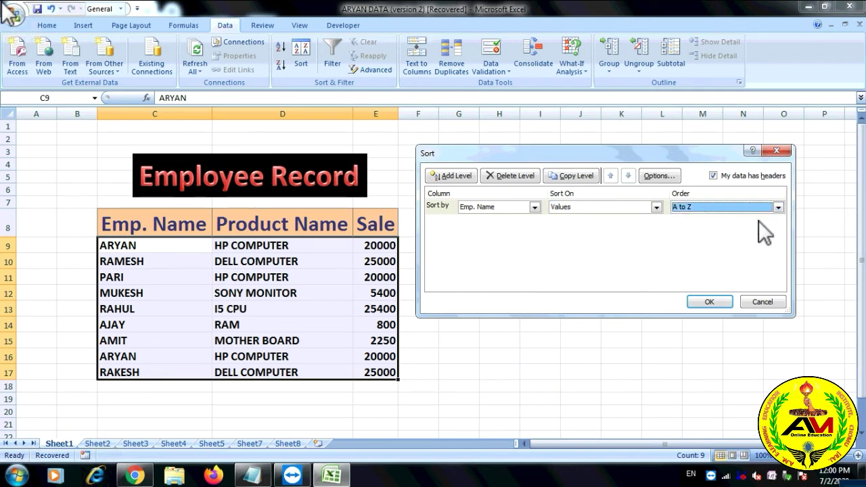
click(700, 302)
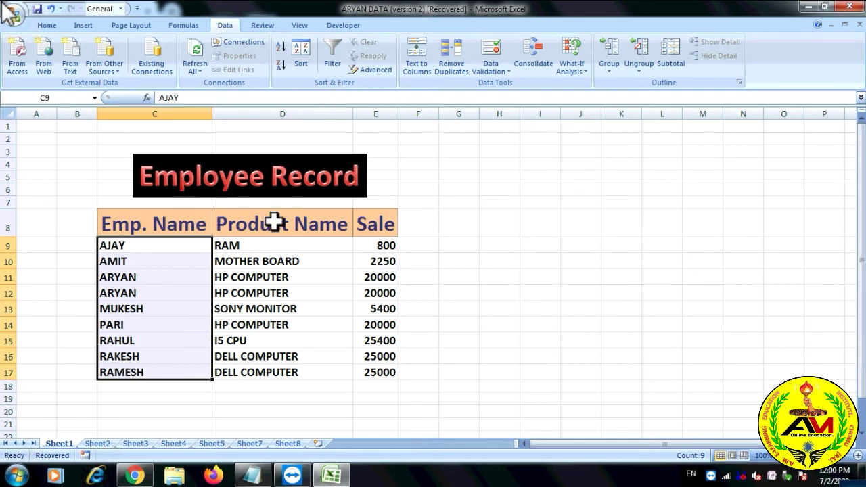
Sort the employee records by Emp. Name from Z to A with the expanded selection, and undo that sort.
click(300, 47)
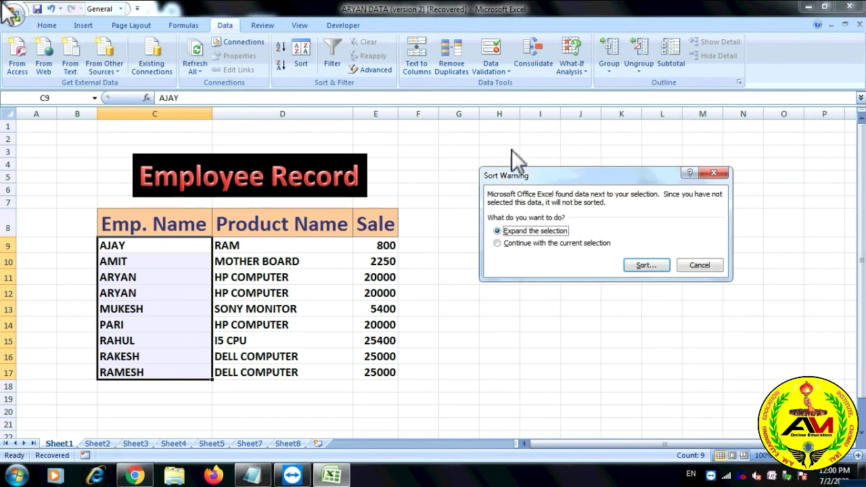
click(639, 264)
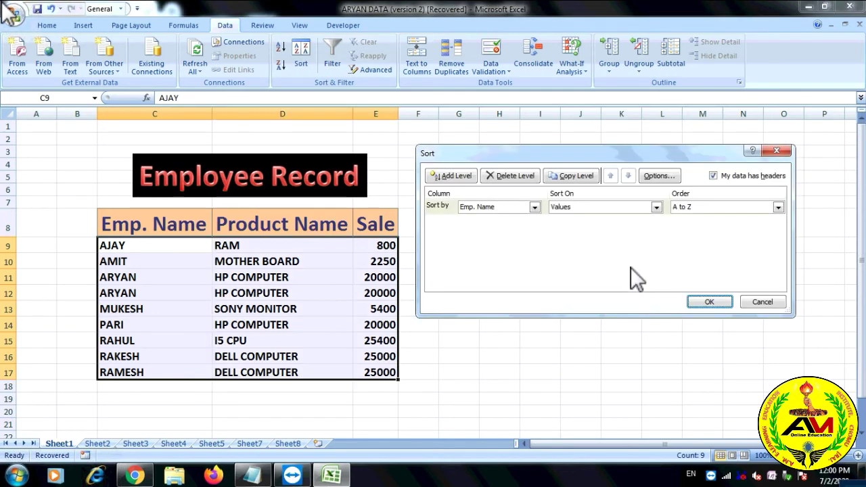
click(725, 209)
click(712, 227)
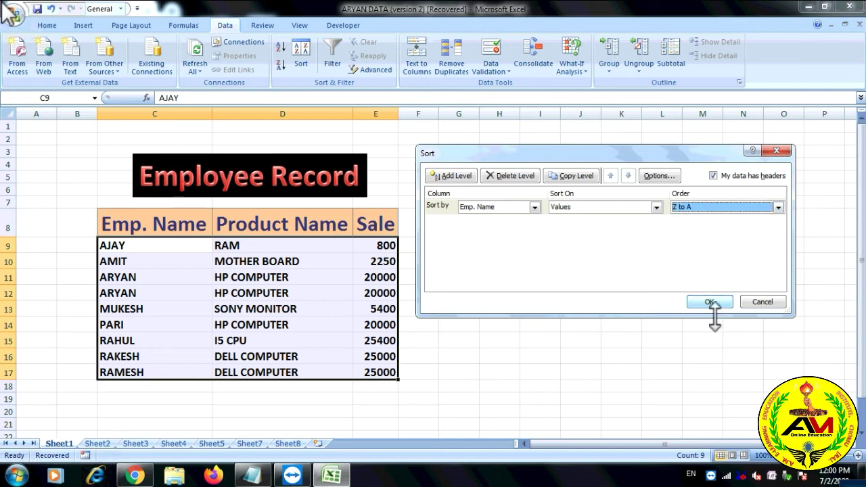
click(710, 301)
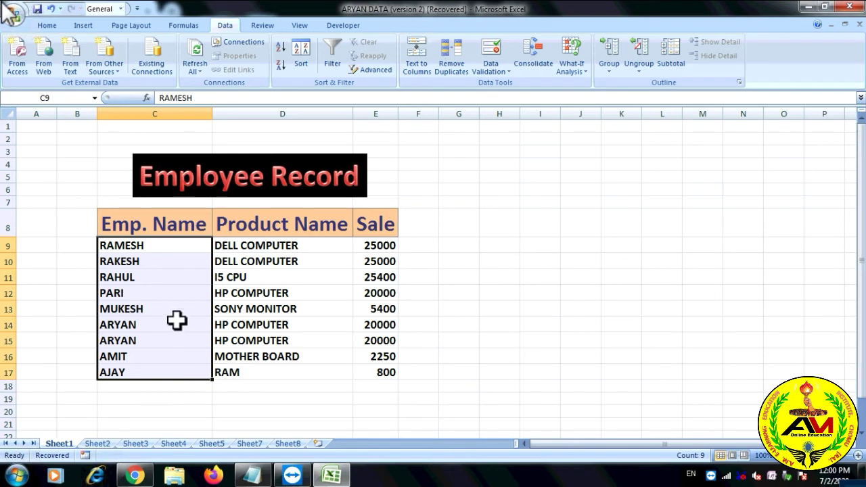
key(ctrl+z)
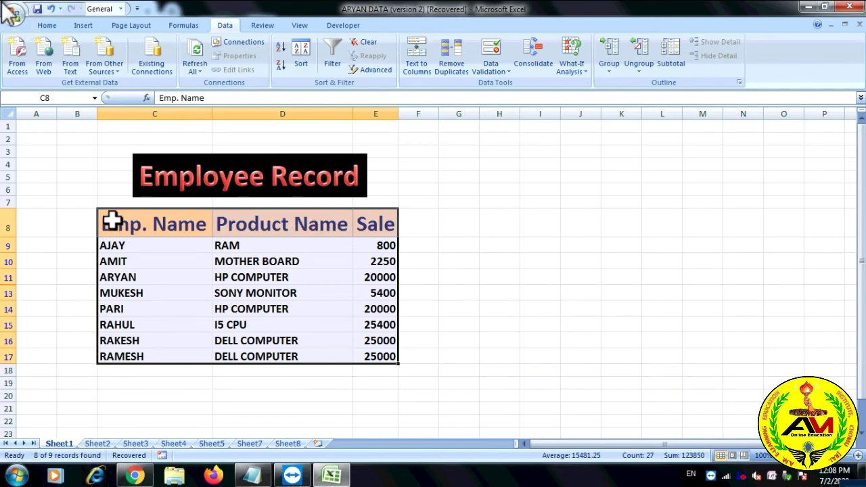
Turn on filtering for the employee table C8:E17, and filter Sale to 20000 only before clearing that filter.
drag(114, 224, 377, 356)
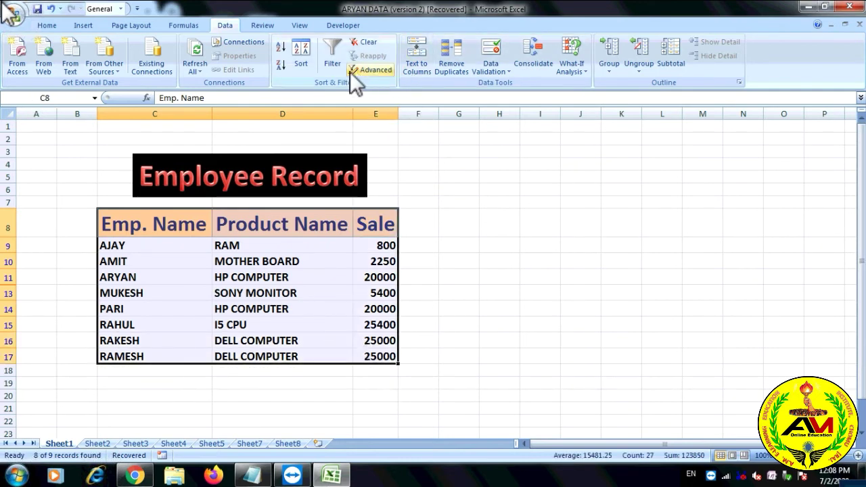
click(335, 59)
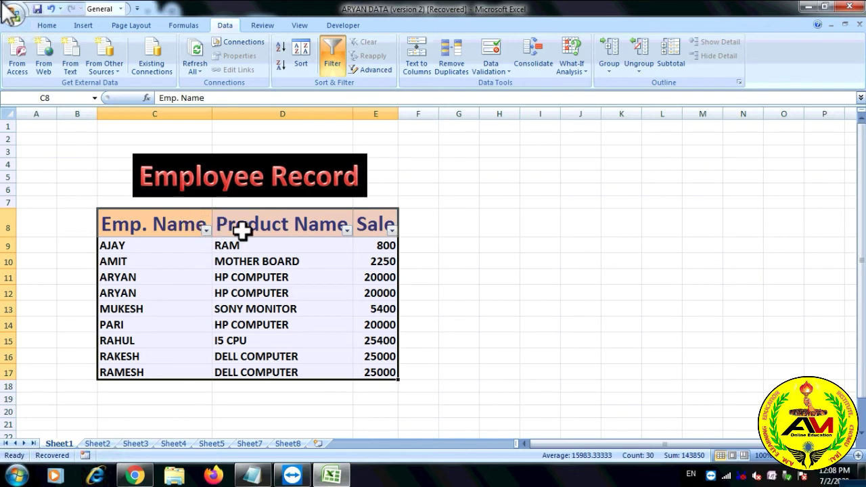
click(390, 230)
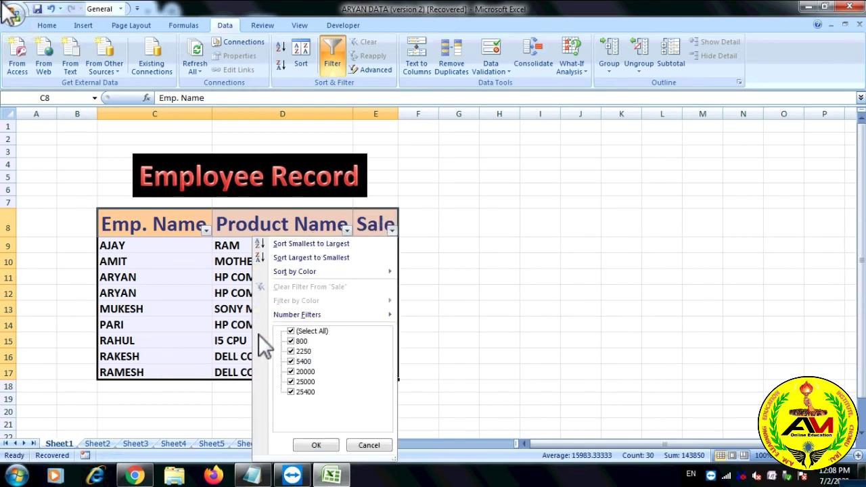
click(321, 332)
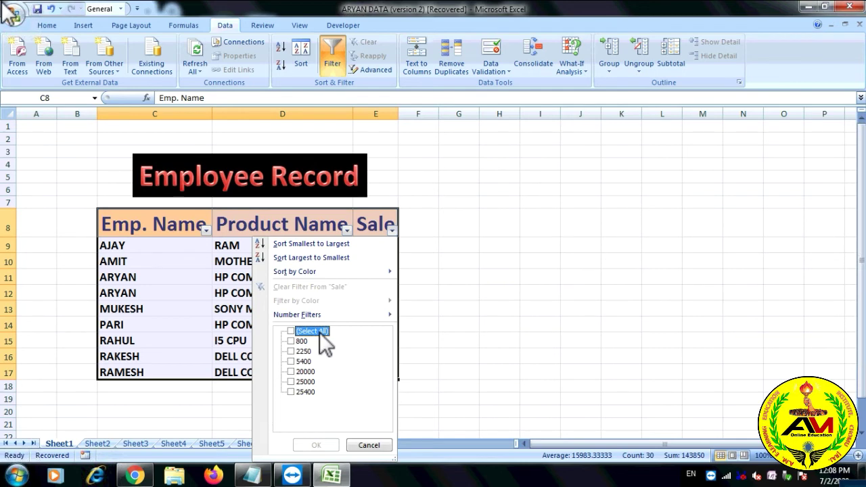
click(291, 373)
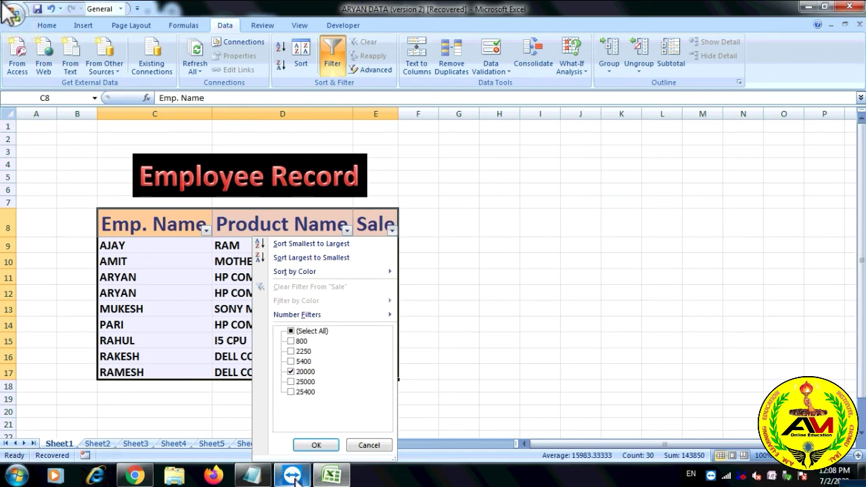
click(316, 445)
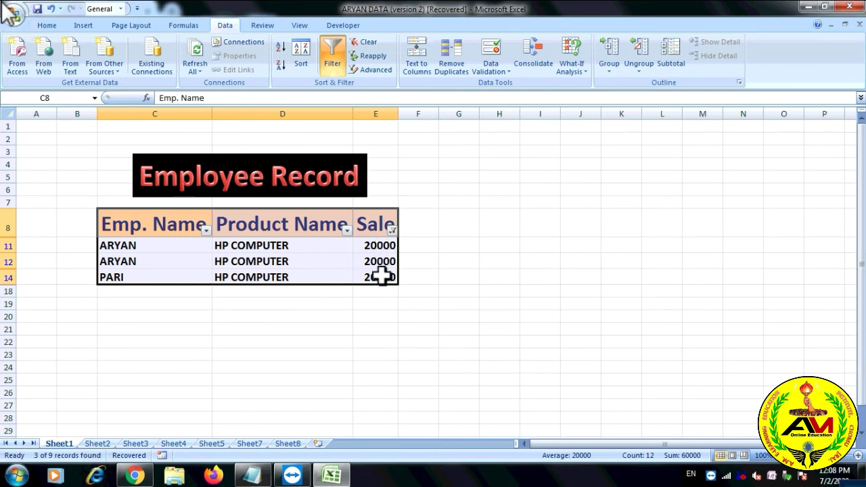
click(369, 42)
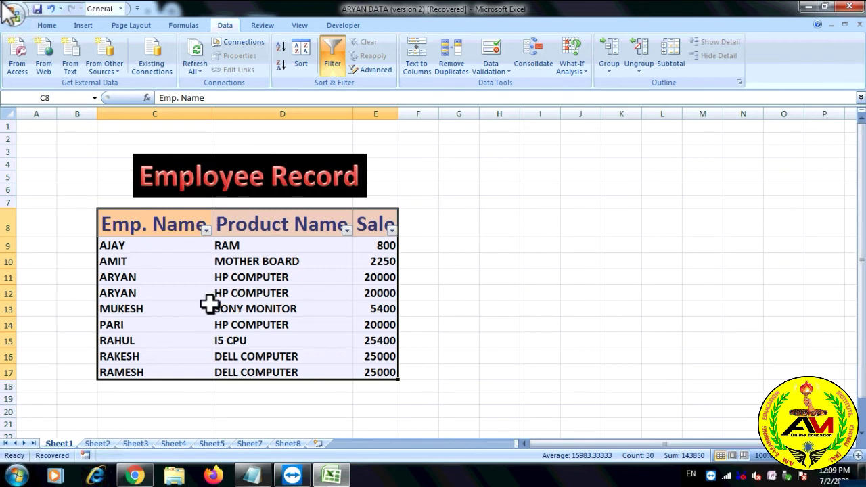
Filter the Emp. Name column to only the employee in row 16, and clear the filter.
click(206, 230)
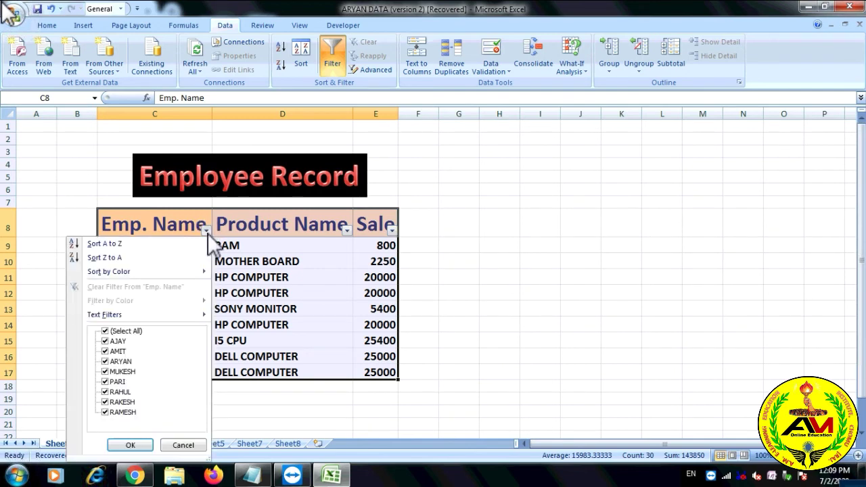
click(126, 330)
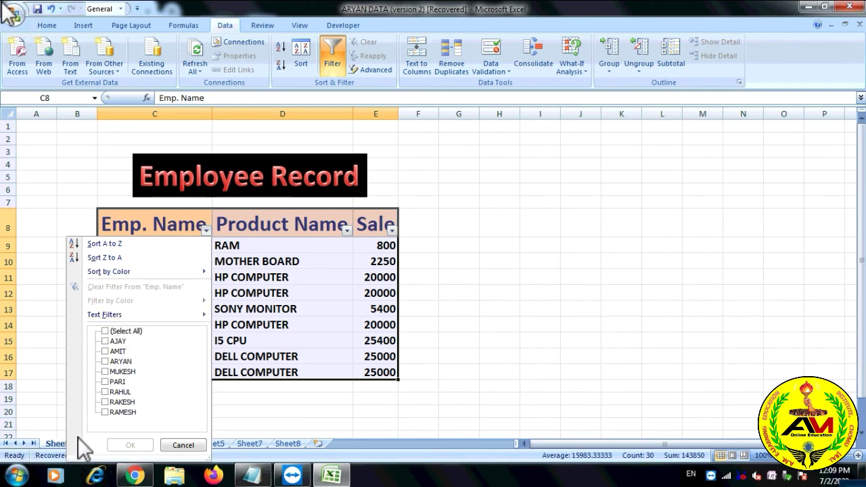
click(104, 401)
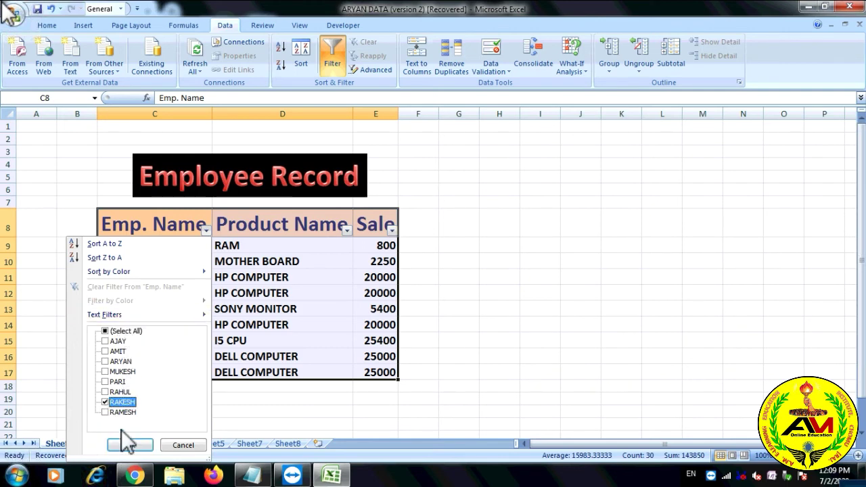
click(130, 444)
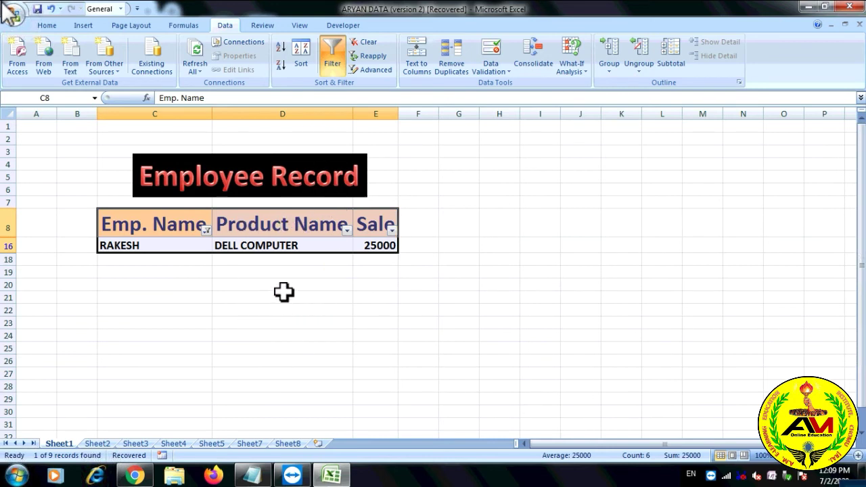
click(371, 42)
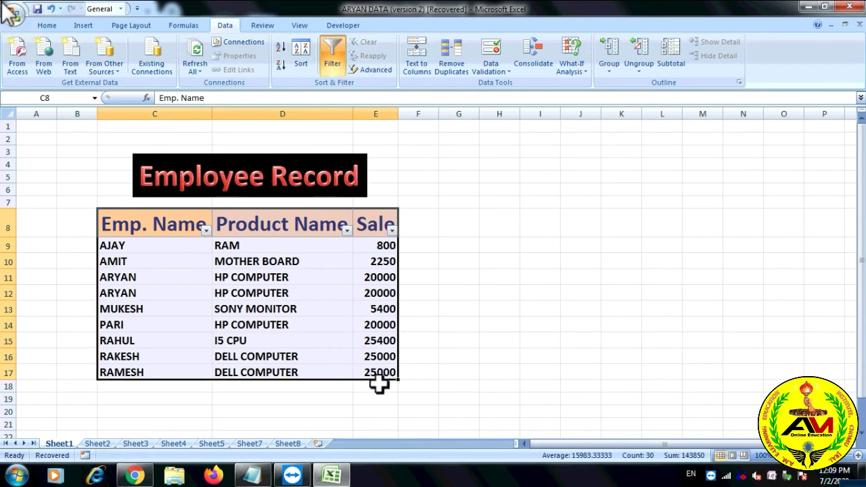
Open the Advanced Filter settings for the employee list C8:E17 and review the Unique records only option.
click(446, 315)
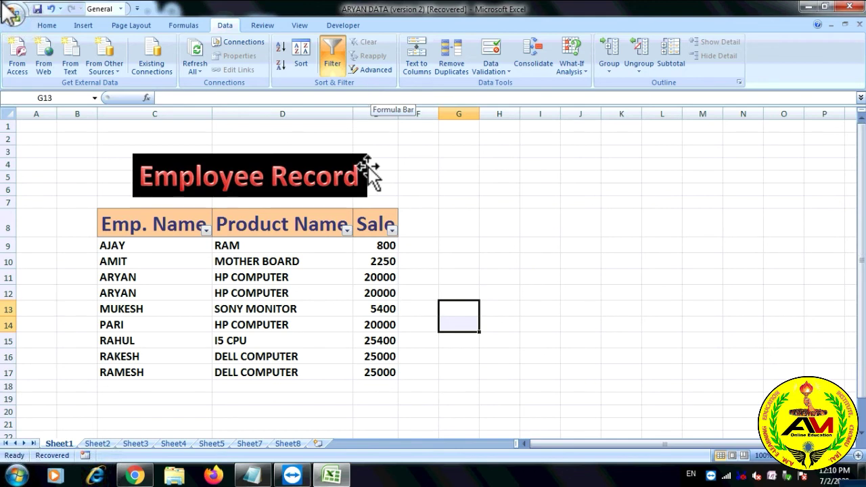
click(380, 71)
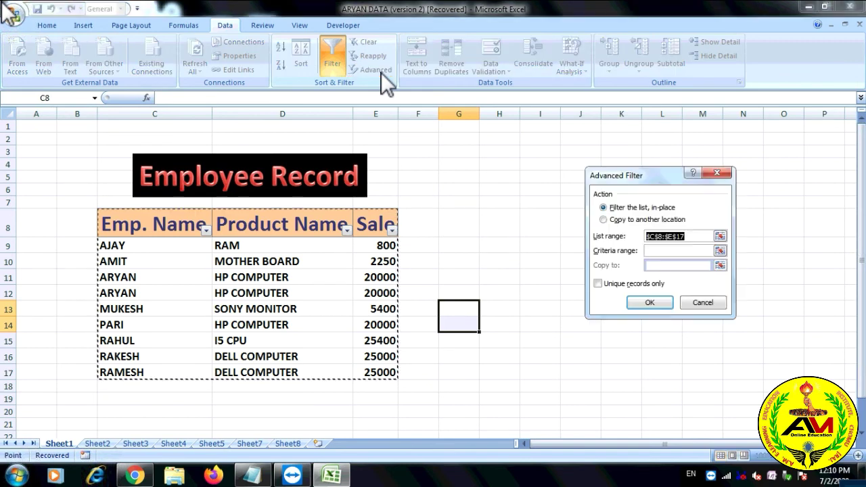
click(643, 279)
click(646, 295)
click(609, 294)
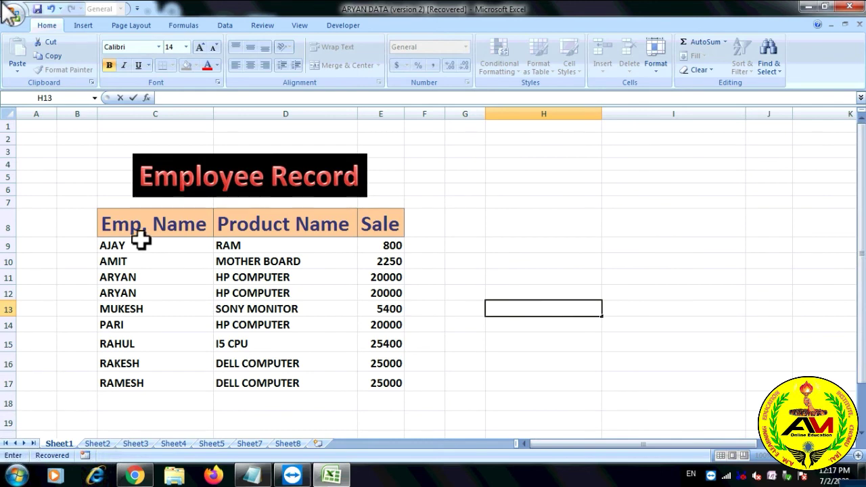
Copy the employee table's header cells C8:E8 and paste them into H8:J8.
drag(124, 226, 362, 227)
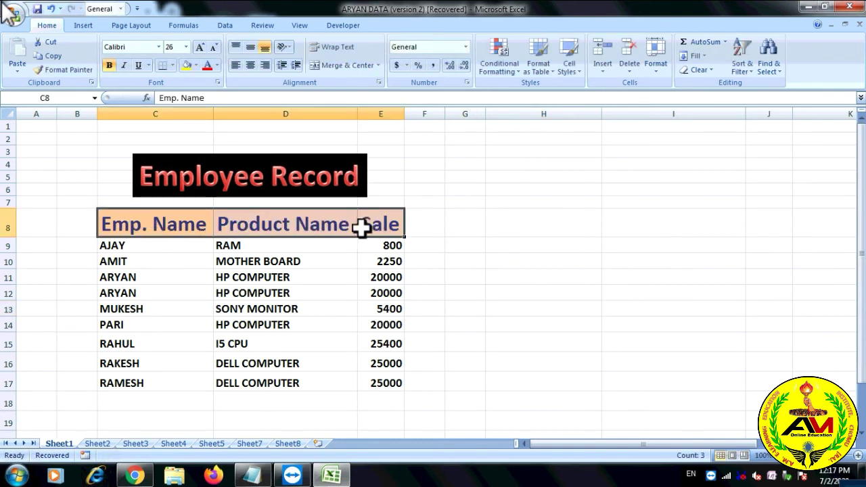
click(51, 55)
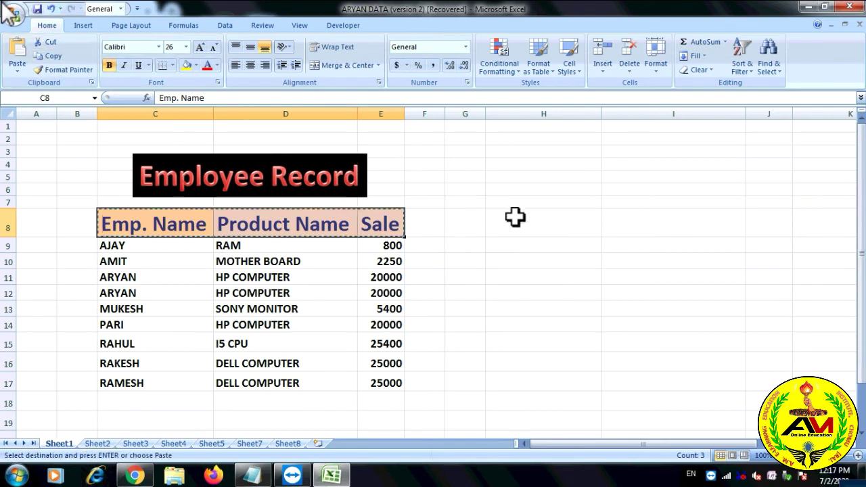
drag(527, 217, 759, 226)
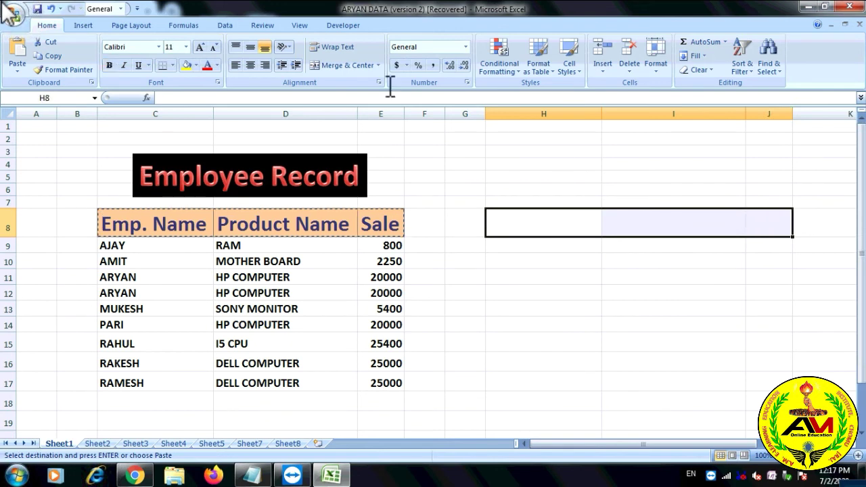
click(19, 54)
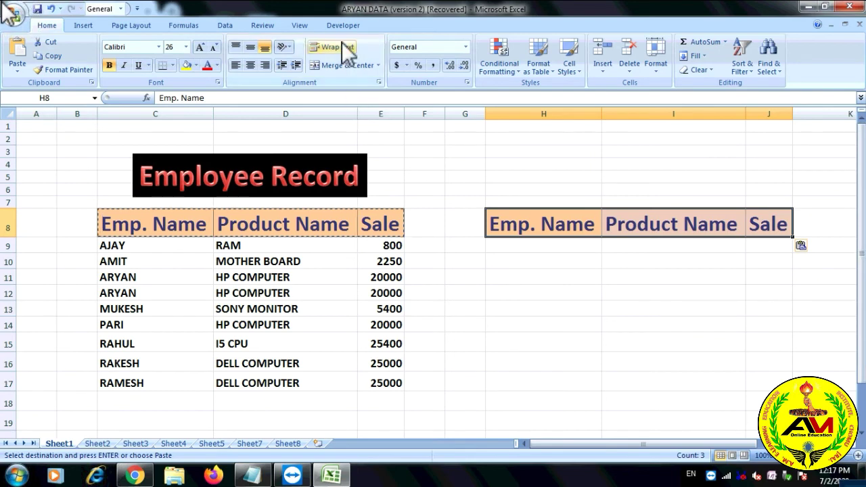
Enter HP COMPUTER as the criterion in I9, under the copied Product Name header.
click(225, 25)
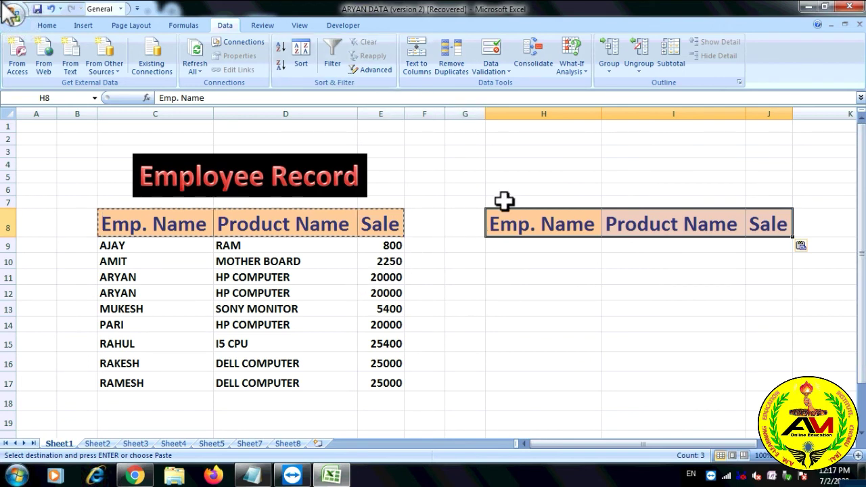
click(650, 248)
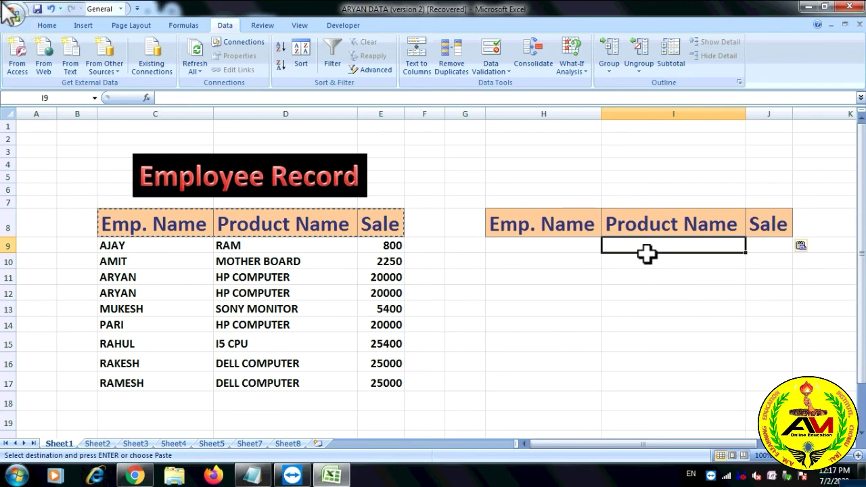
text(HP CO)
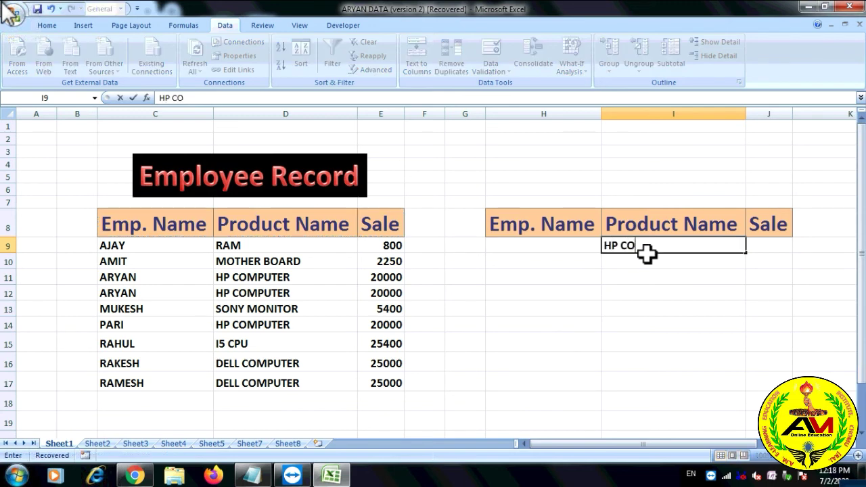
text(MPUTER)
click(561, 289)
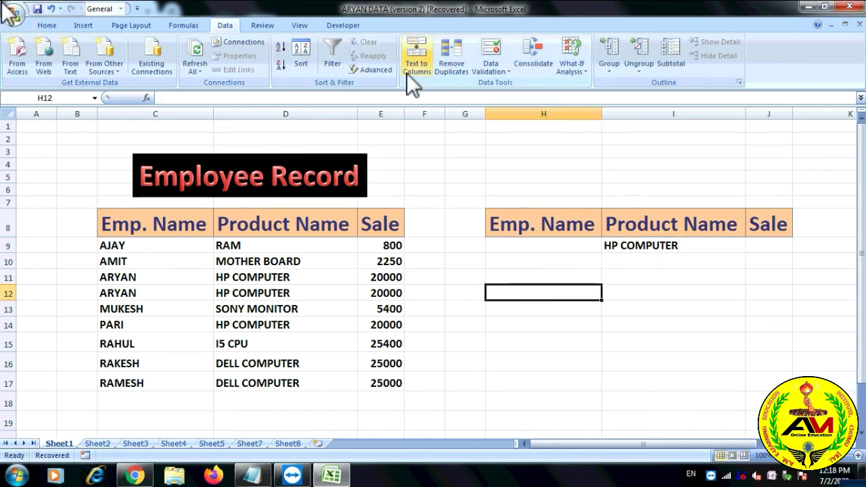
Apply an in-place Advanced Filter to list range C8:E17 with criteria range H8:J9, and undo the filter.
click(381, 71)
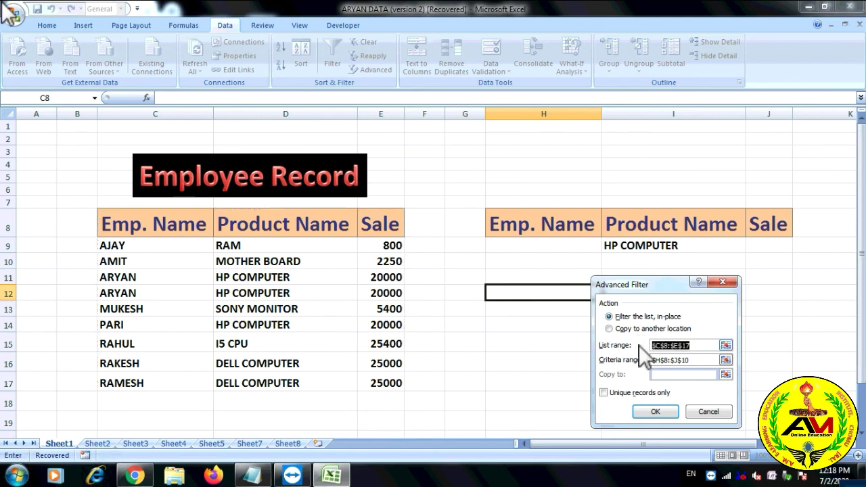
key(BackSpace)
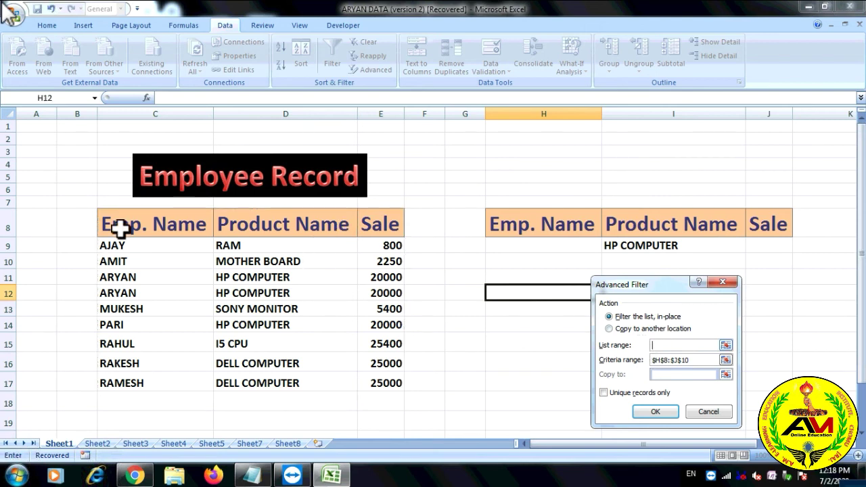
drag(119, 225, 367, 381)
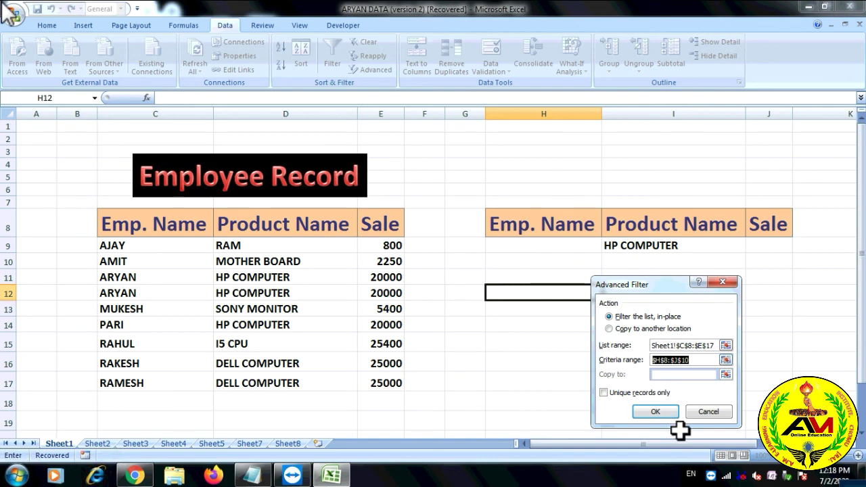
key(BackSpace)
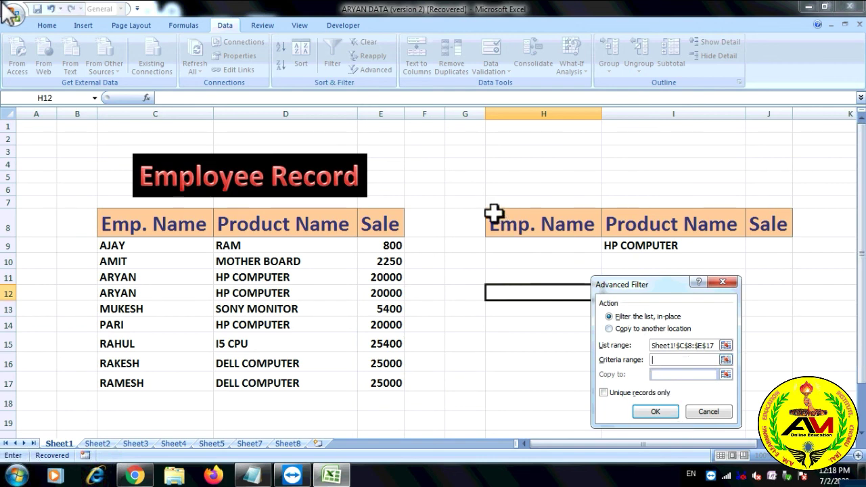
drag(501, 221, 767, 240)
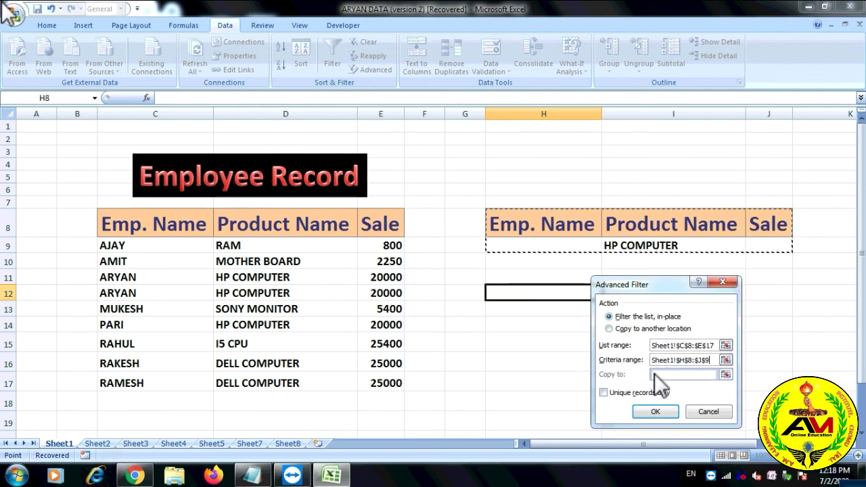
click(659, 414)
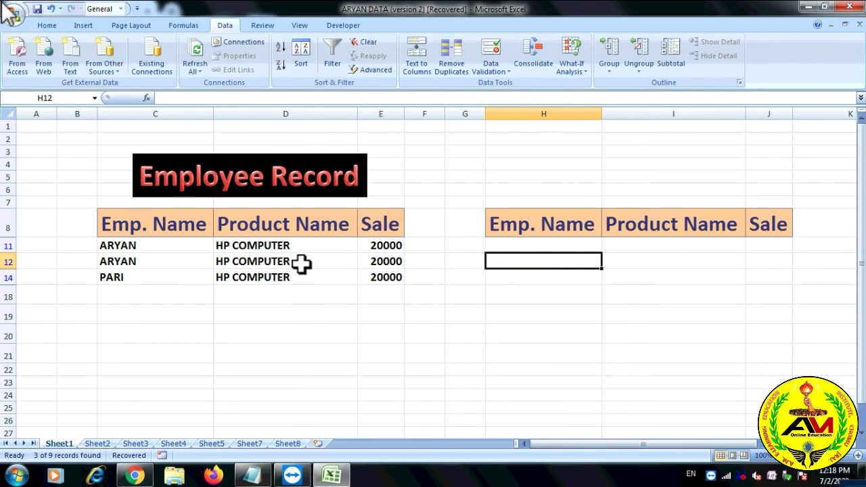
click(661, 245)
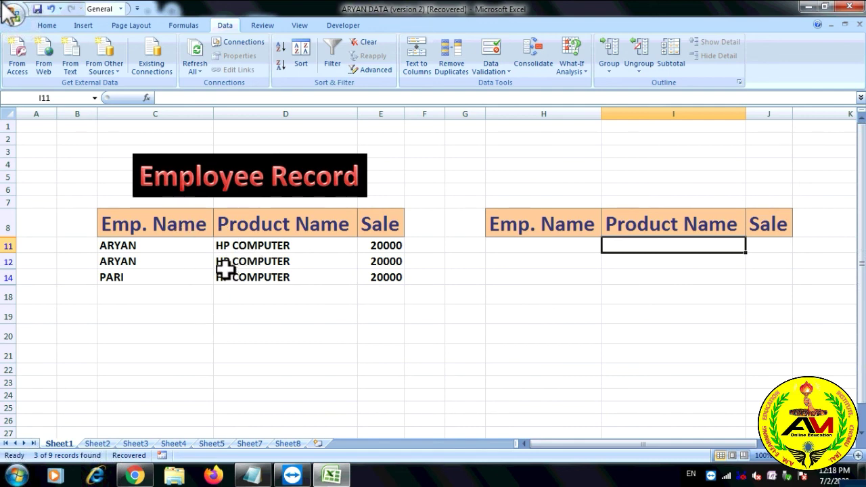
key(ctrl+z)
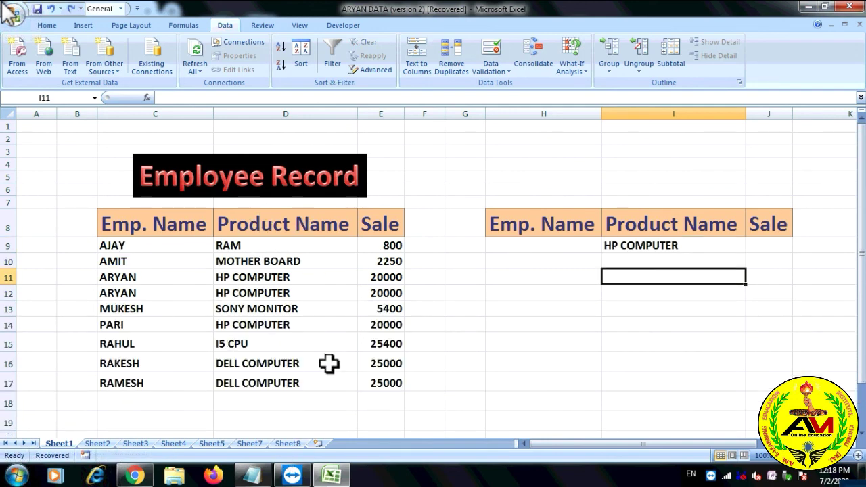
Change the Product Name criterion in I9 to DELL COMPUTER.
click(656, 247)
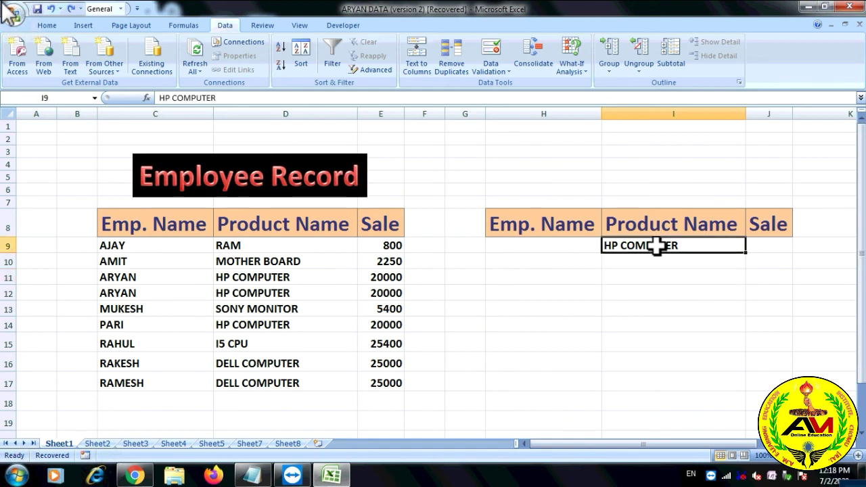
double_click(617, 242)
key(BackSpace)
key(BackSpace)
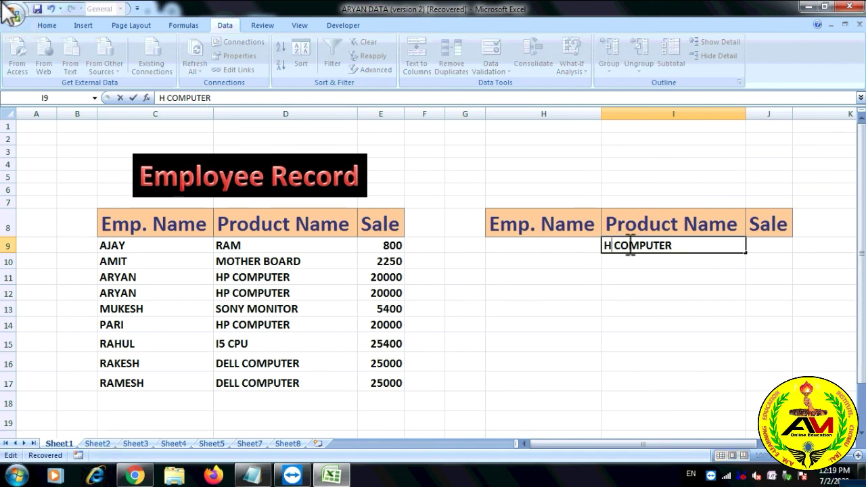
key(Delete)
text(DELL)
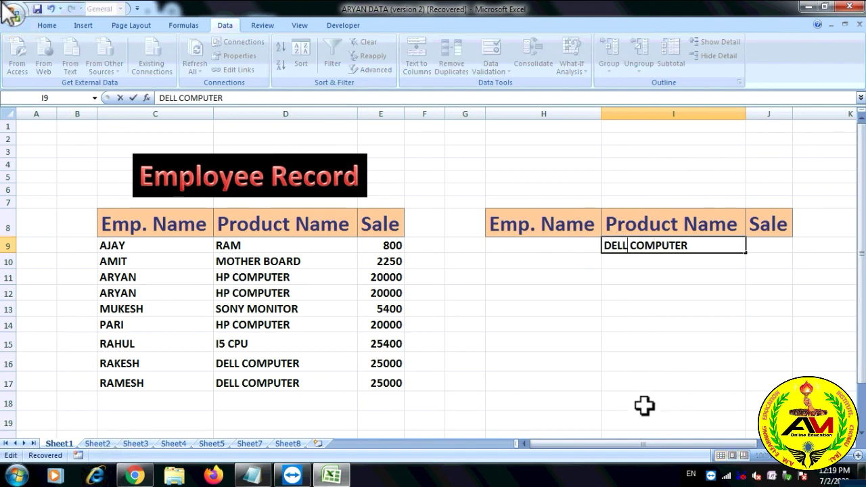
click(640, 366)
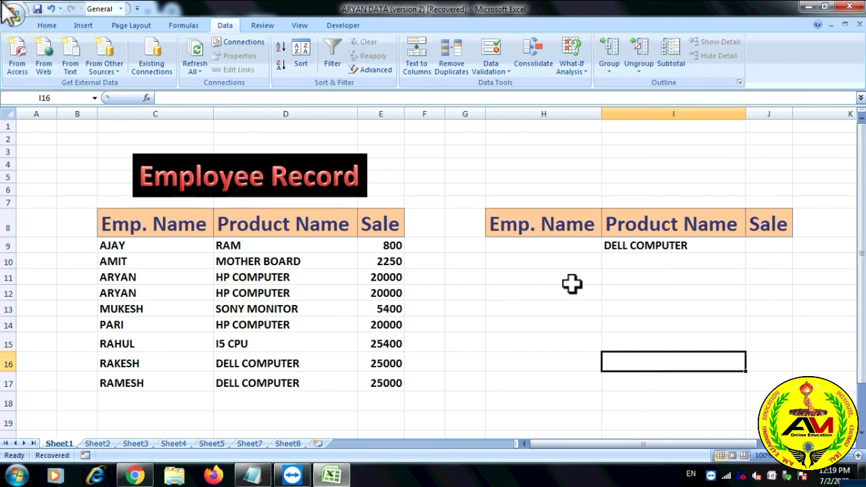
click(640, 245)
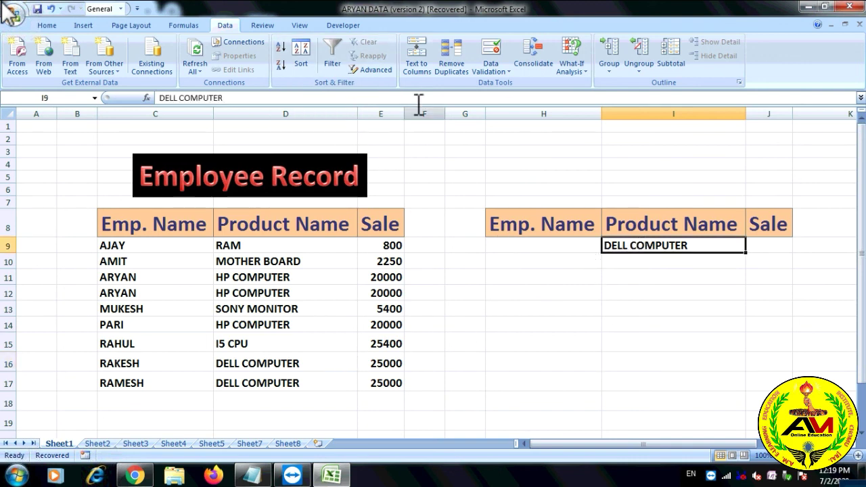
Apply an in-place Advanced Filter to the employee list C8:E17 using criteria range H8:J9.
click(520, 277)
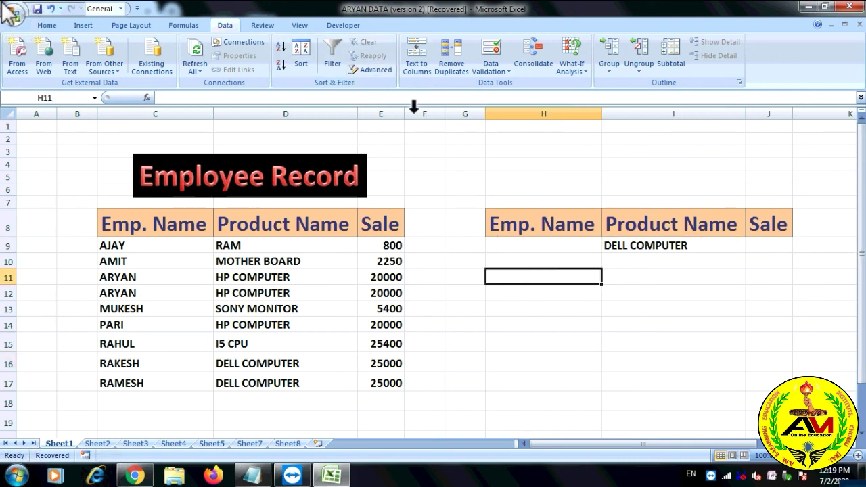
click(379, 70)
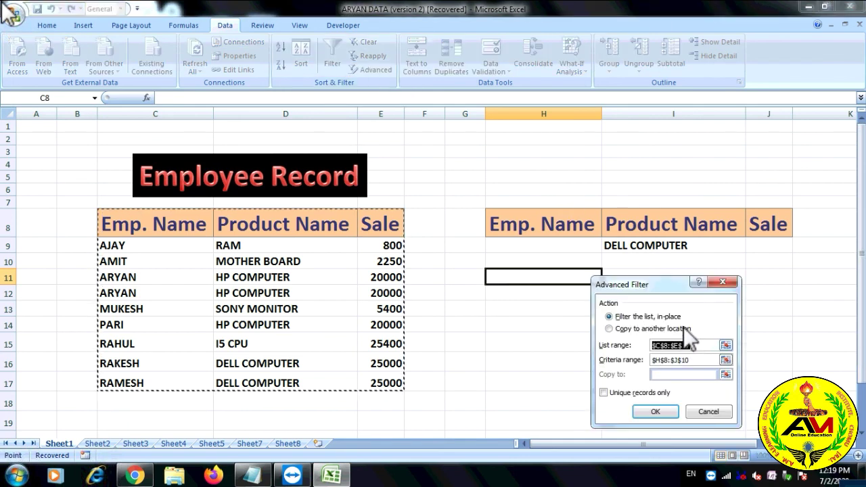
key(Delete)
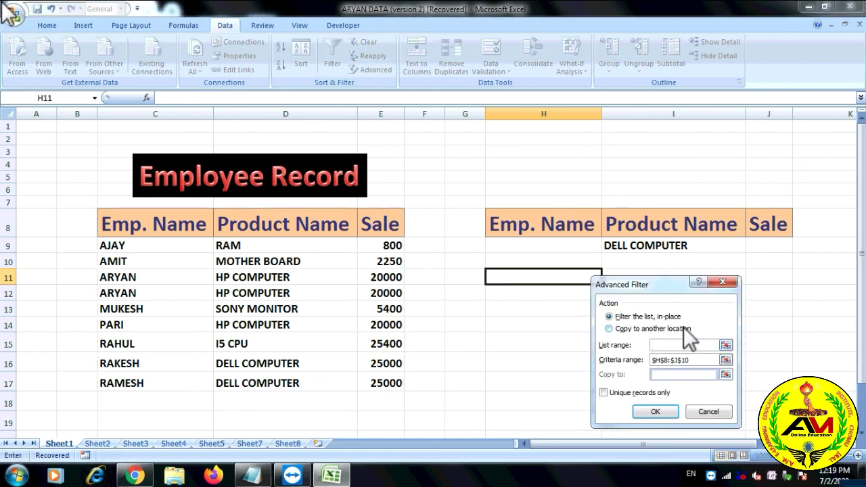
drag(131, 226, 394, 377)
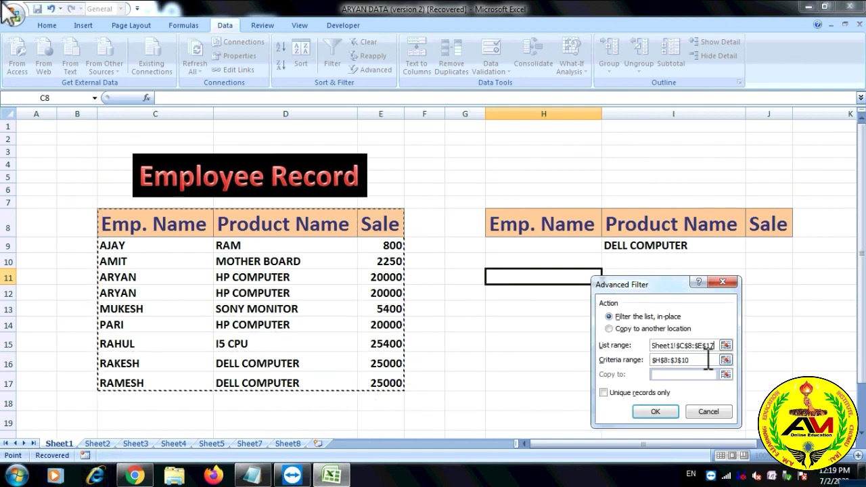
drag(707, 360, 646, 358)
key(Delete)
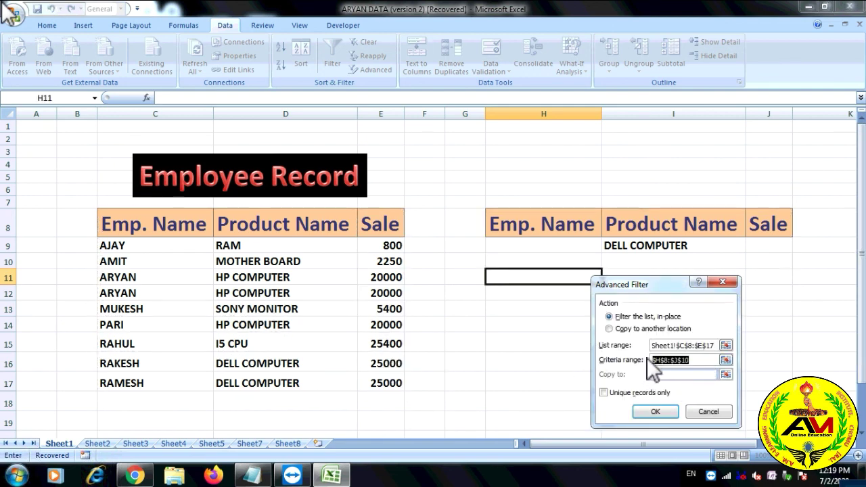
key(Delete)
drag(538, 223, 761, 231)
click(666, 410)
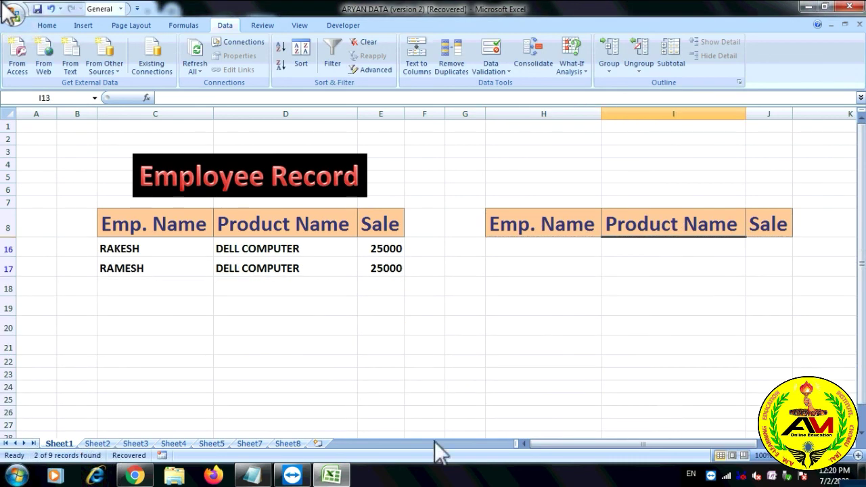